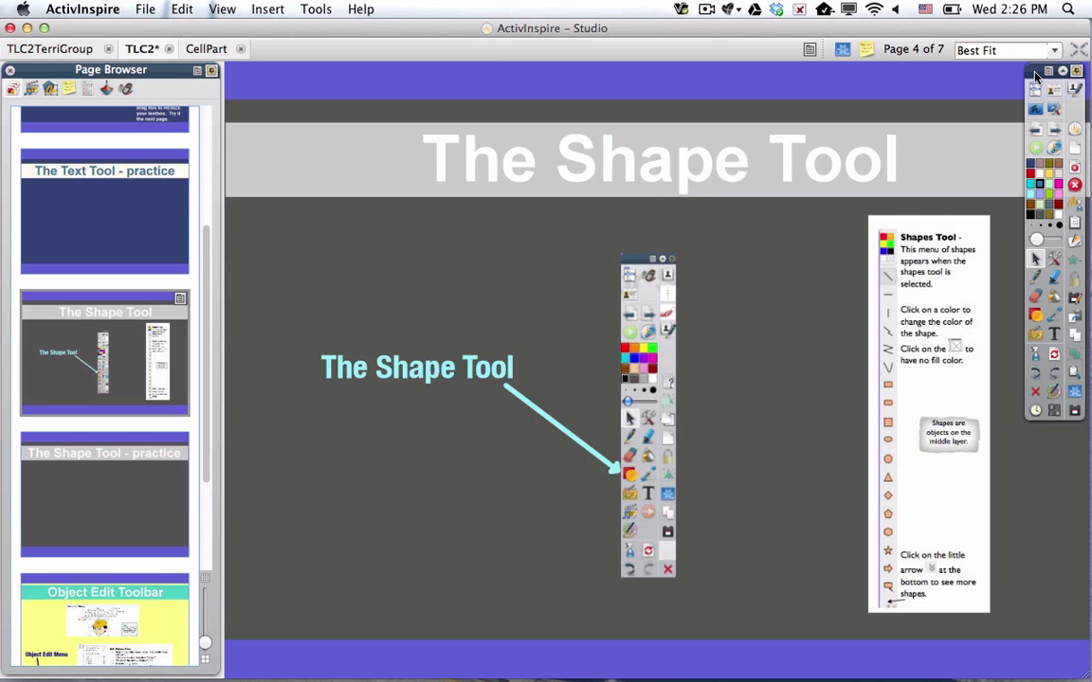
- Open the Shape tool's flyout of drawable shapes on The Shape Tool page
mouse_move(1027, 76)
mouse_down()
mouse_move(984, 72)
mouse_move(1024, 78)
mouse_up()
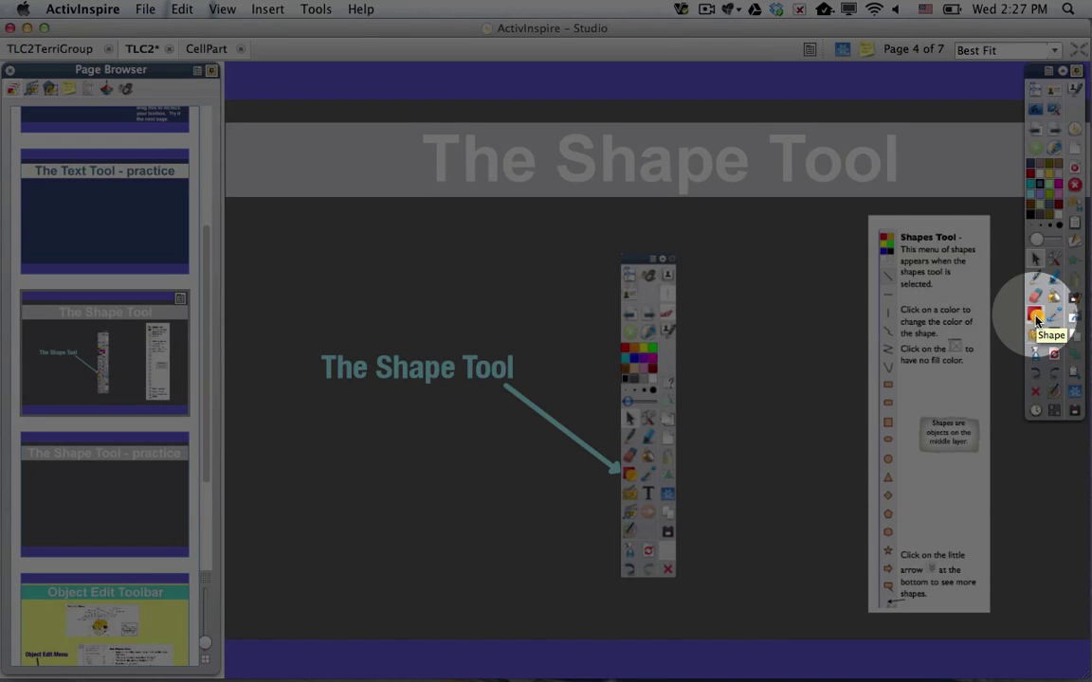
click(1036, 320)
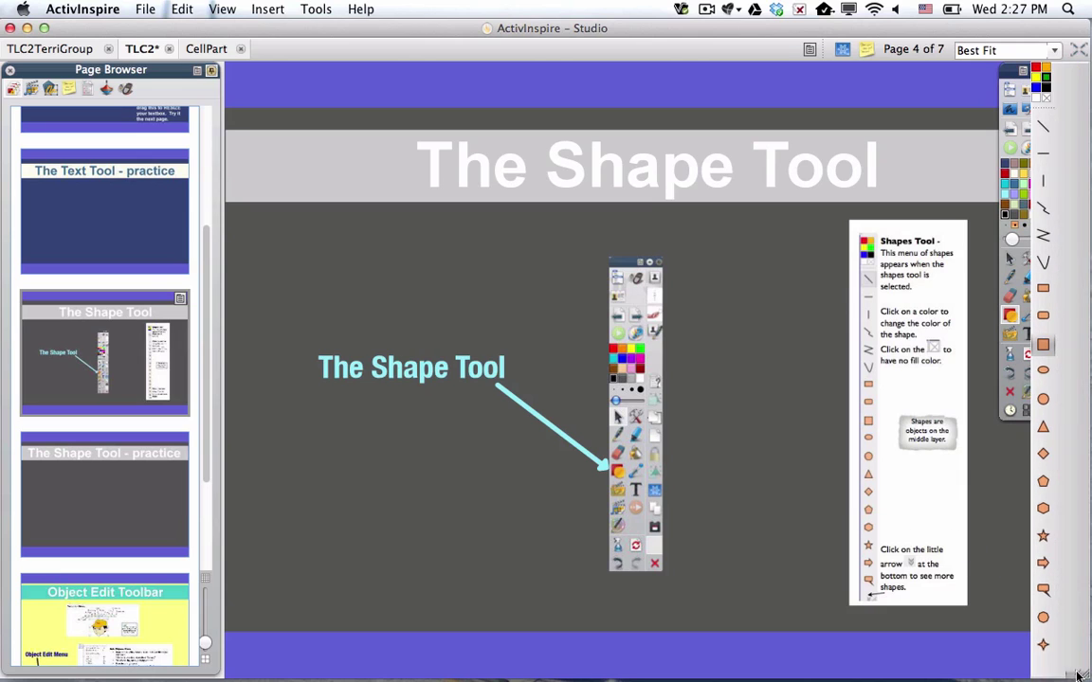
- Expand the shapes flyout to preview the extra shapes, then collapse it again
click(1078, 647)
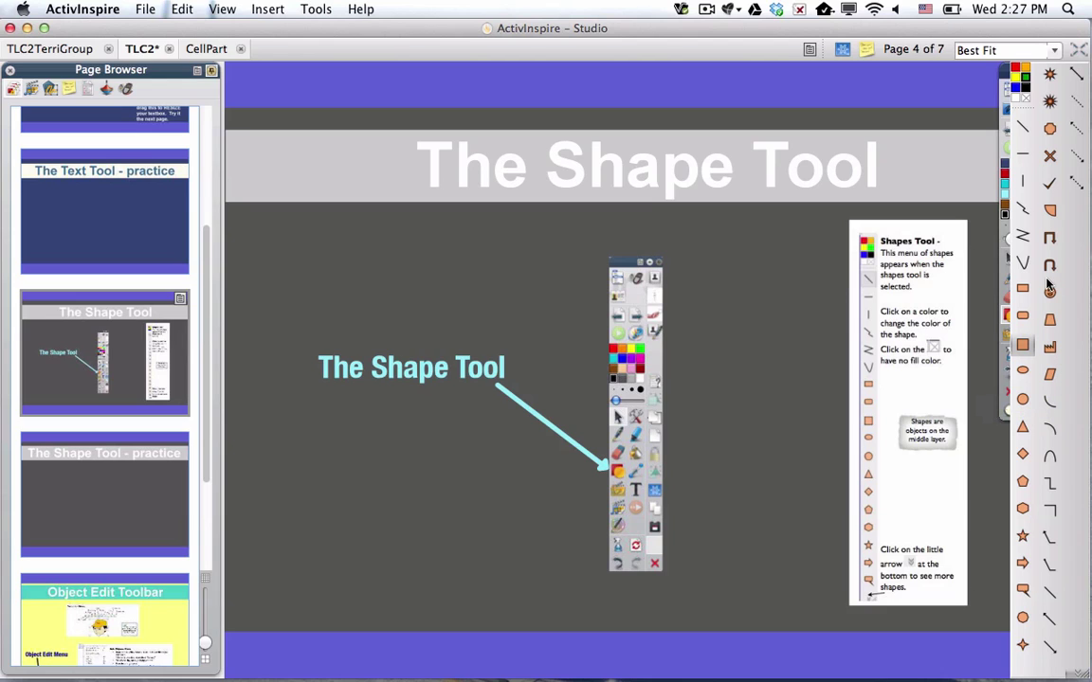
click(1045, 74)
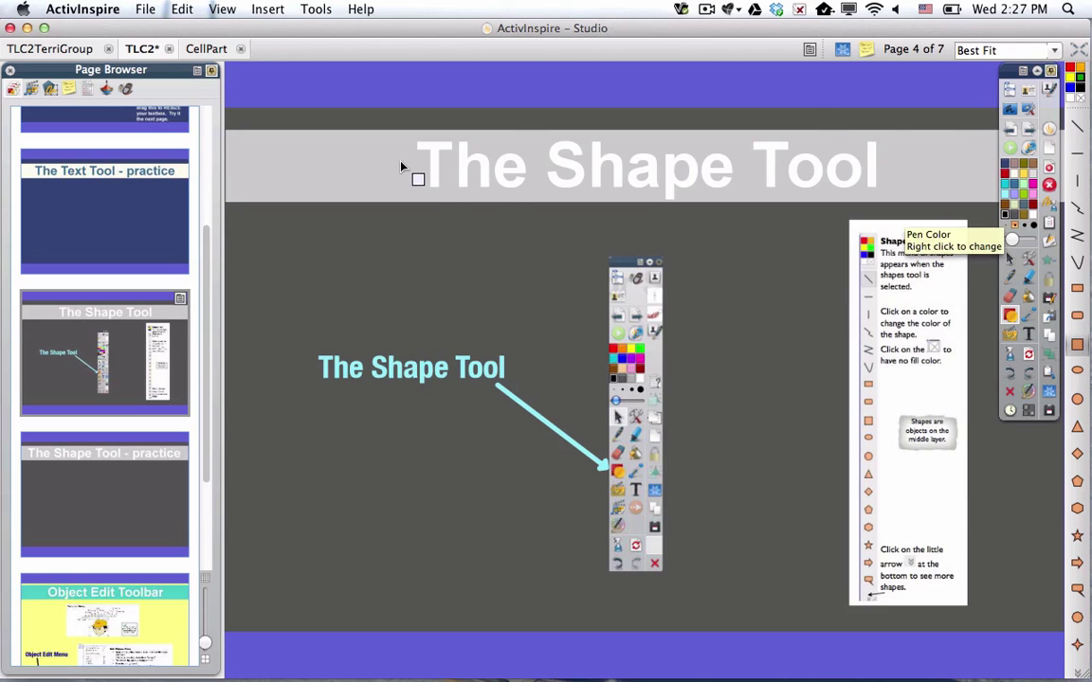
- On practice page 5, draw a large yellow circle with a thicker black outline
click(1029, 129)
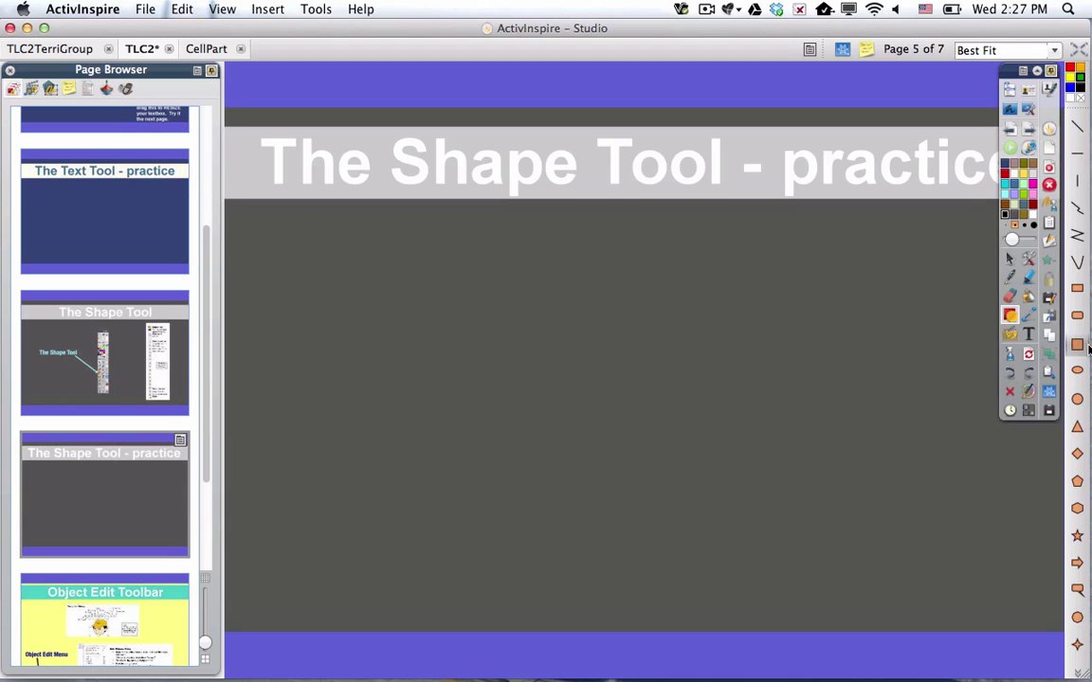
click(1078, 400)
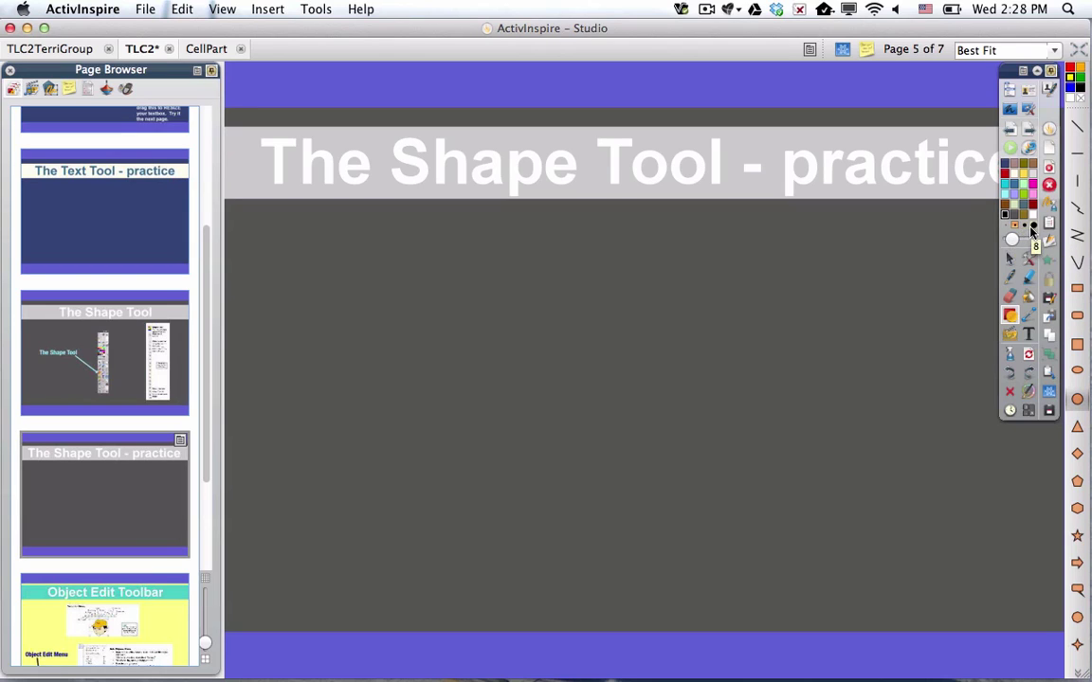
drag(1016, 244, 1011, 240)
mouse_move(1017, 245)
drag(413, 296, 571, 486)
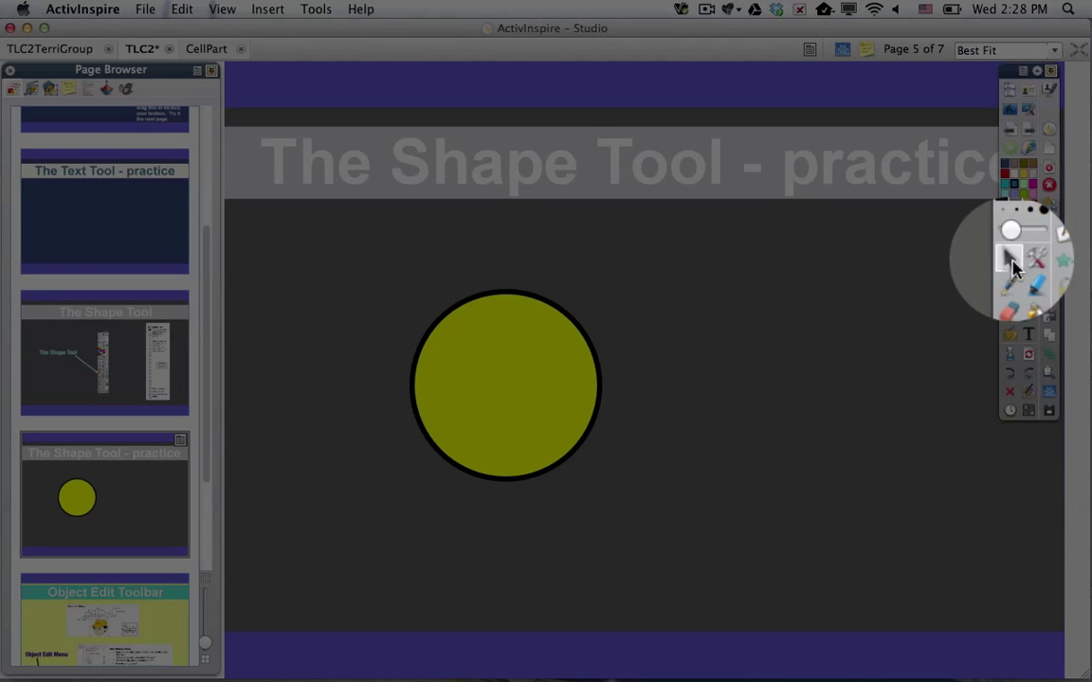
- Select the yellow circle, nudge it, and drag its corner handle inward to shrink it
click(1013, 269)
click(557, 381)
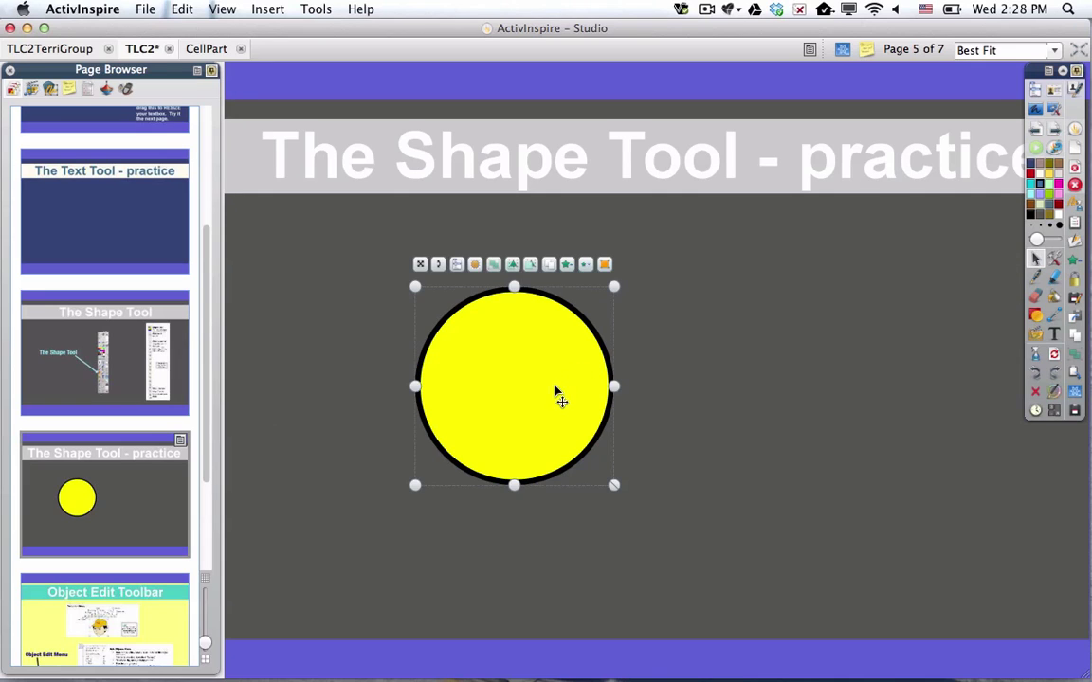
drag(558, 407, 567, 383)
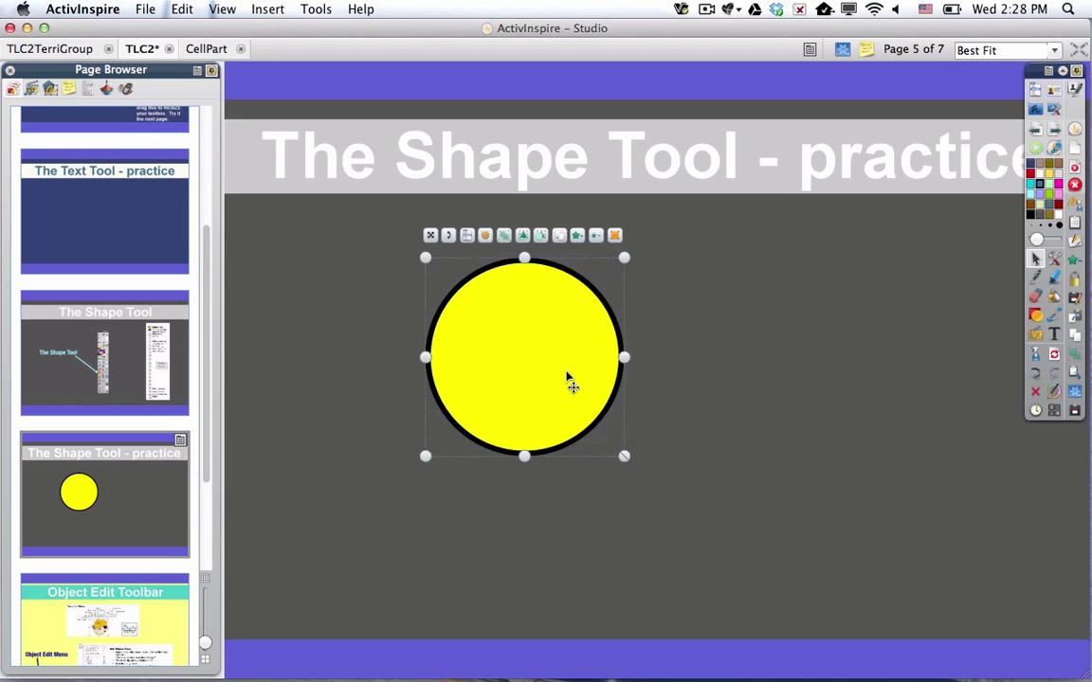
drag(624, 451, 410, 345)
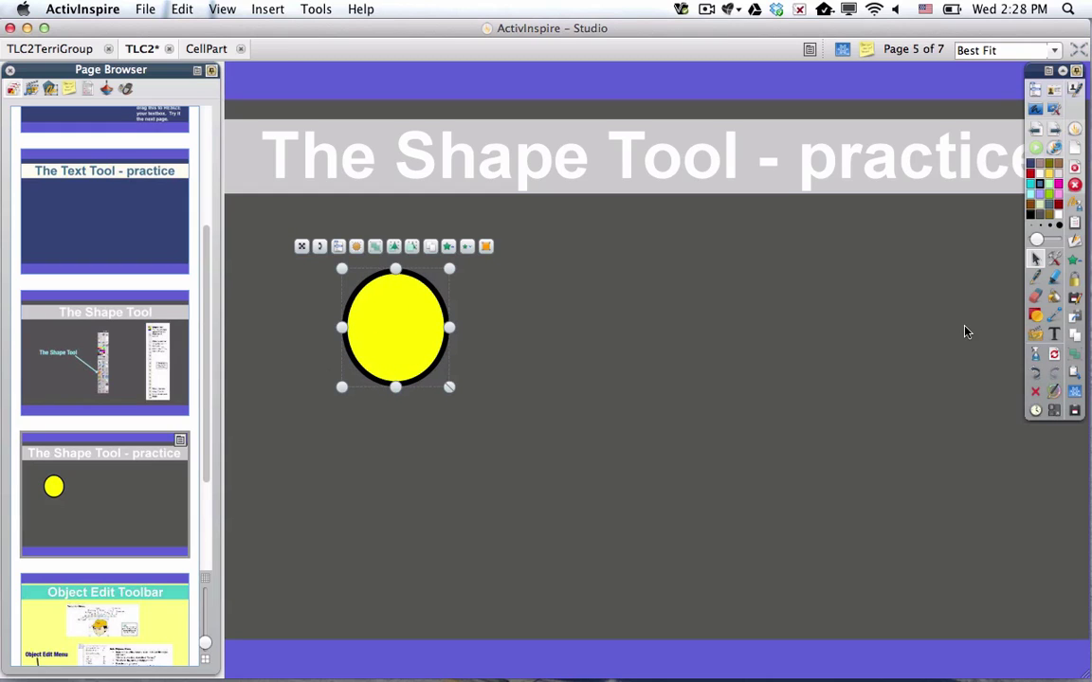
click(1035, 316)
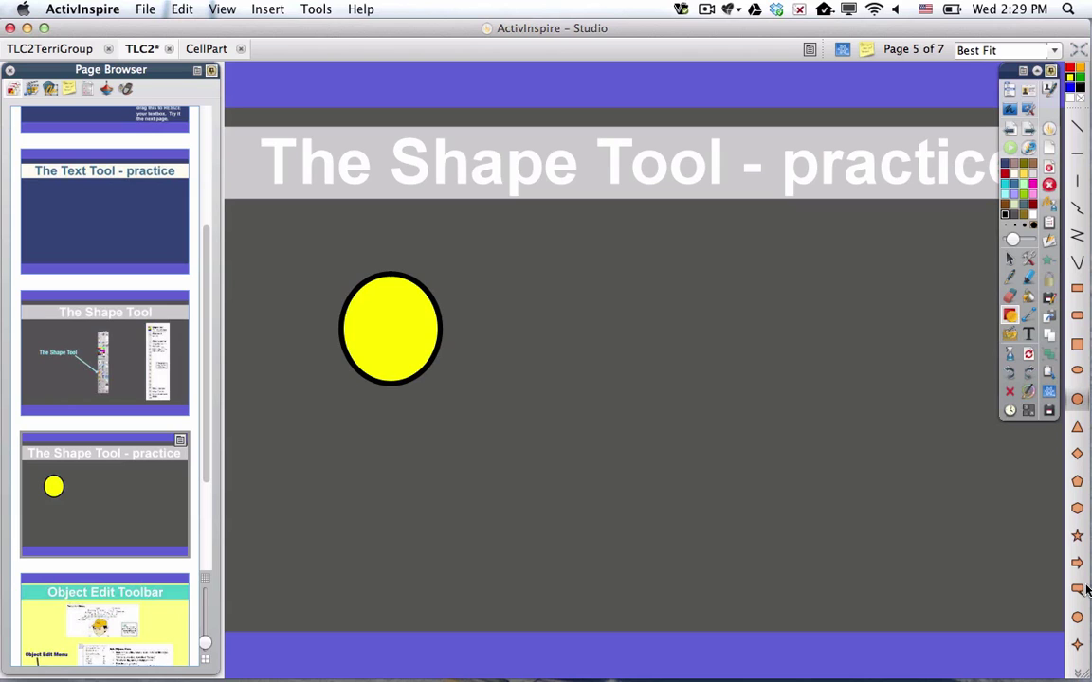
- Draw a large cream octagon-like outline with a thicker pen right of the circle
mouse_move(1078, 675)
click(1035, 315)
click(1079, 675)
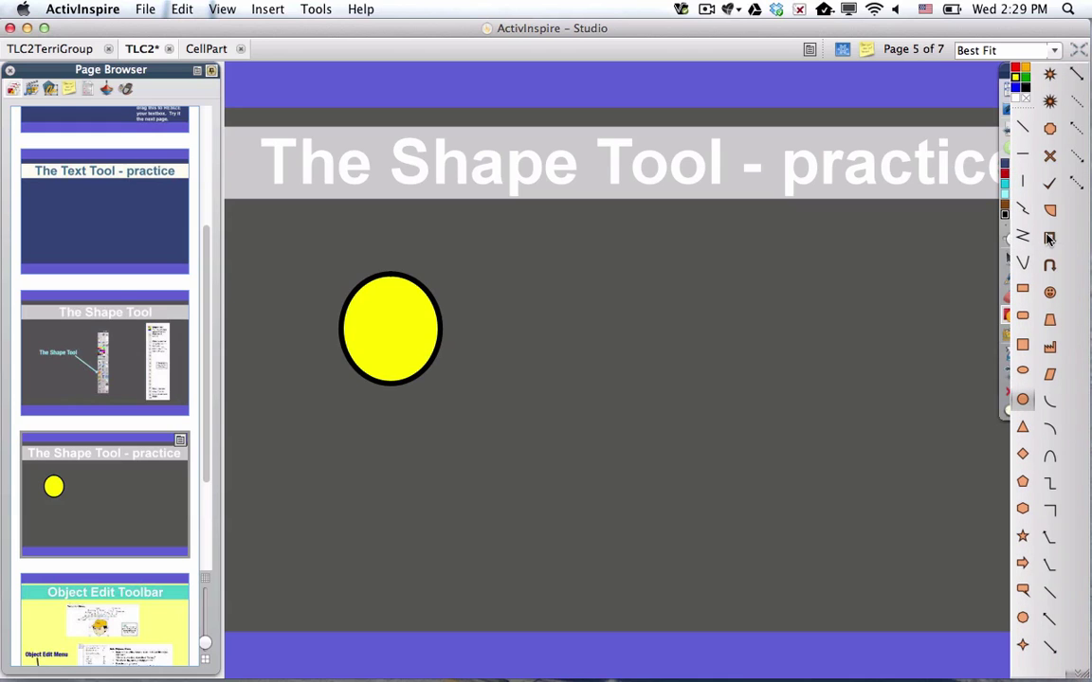
click(1049, 137)
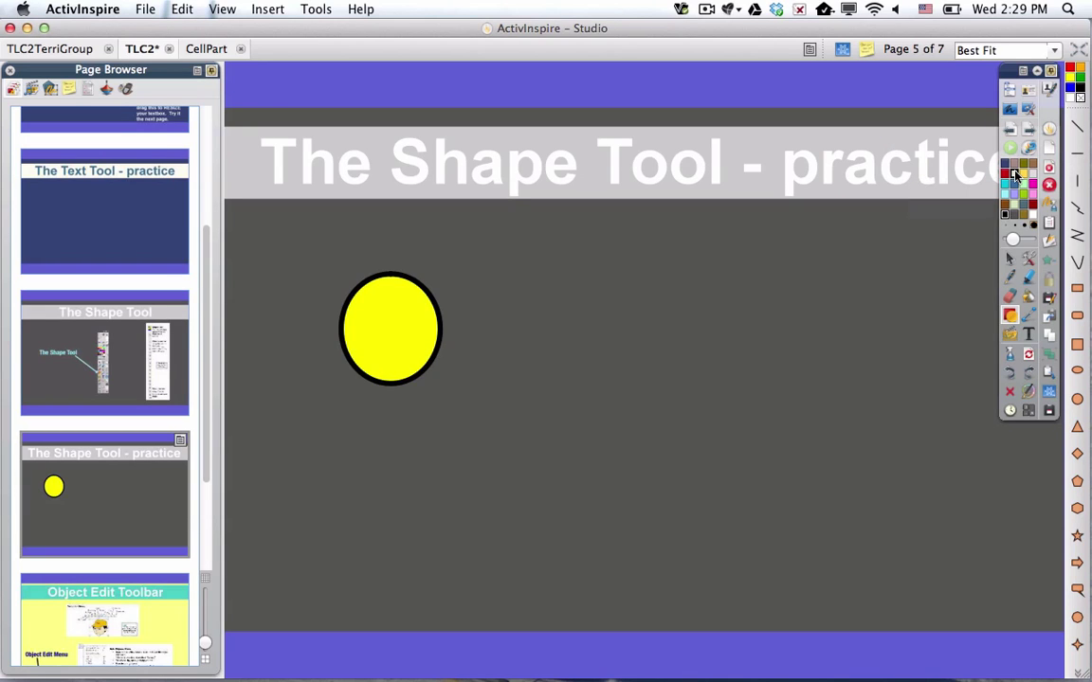
click(1019, 239)
drag(587, 316, 832, 558)
click(157, 490)
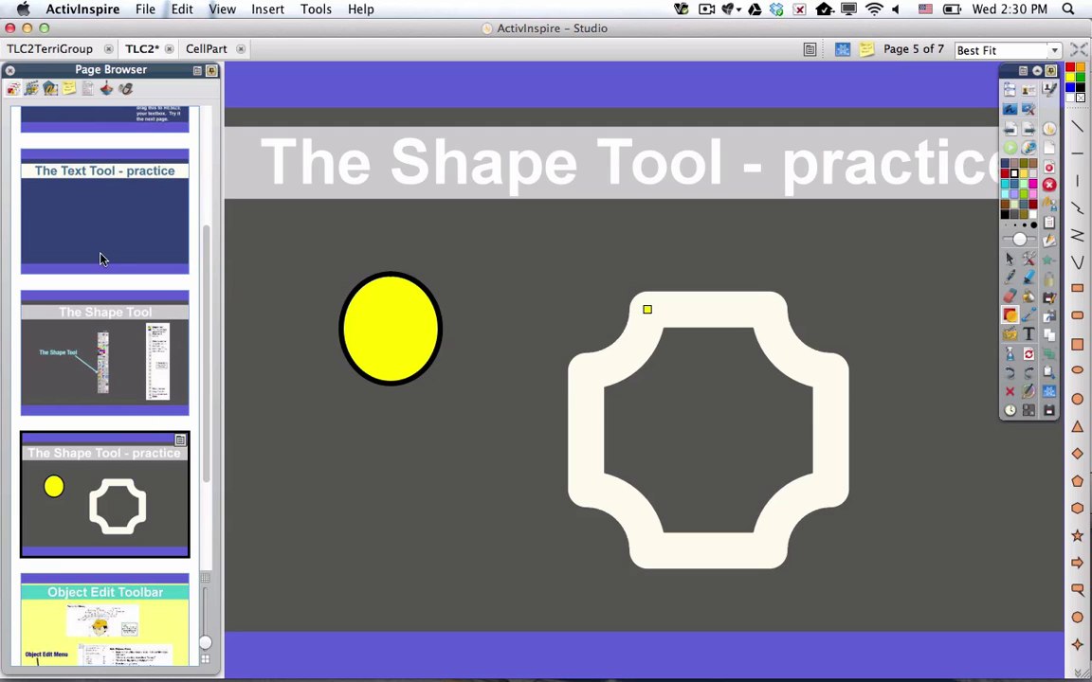
- Show the page's notes, then return to the Select tool to close the shapes flyout
click(68, 90)
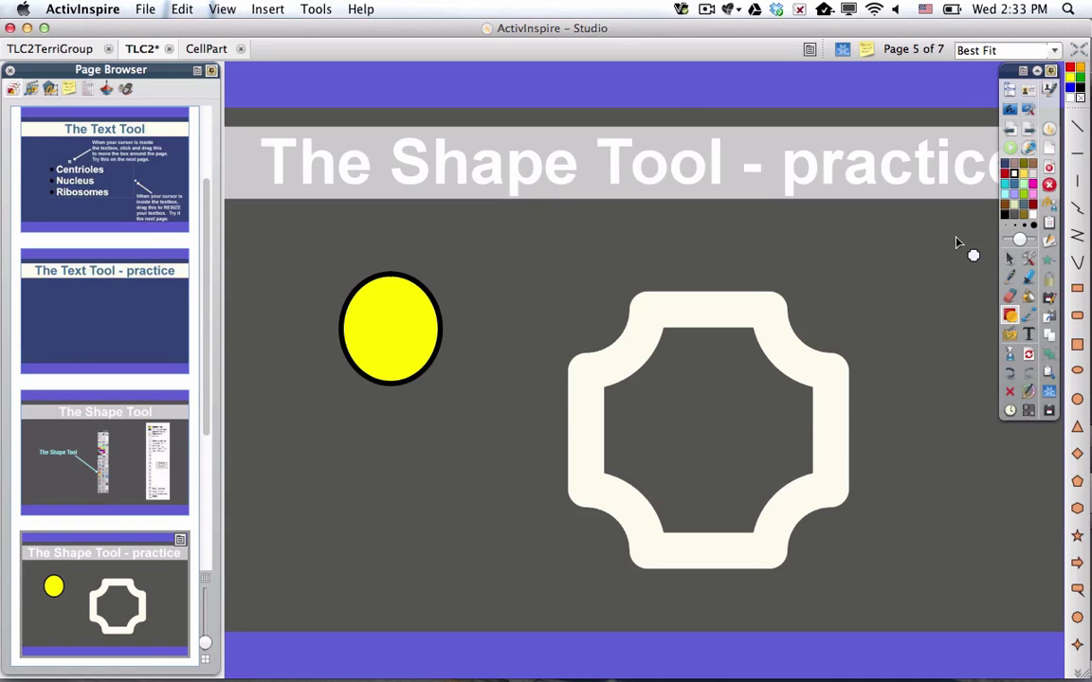
click(1008, 258)
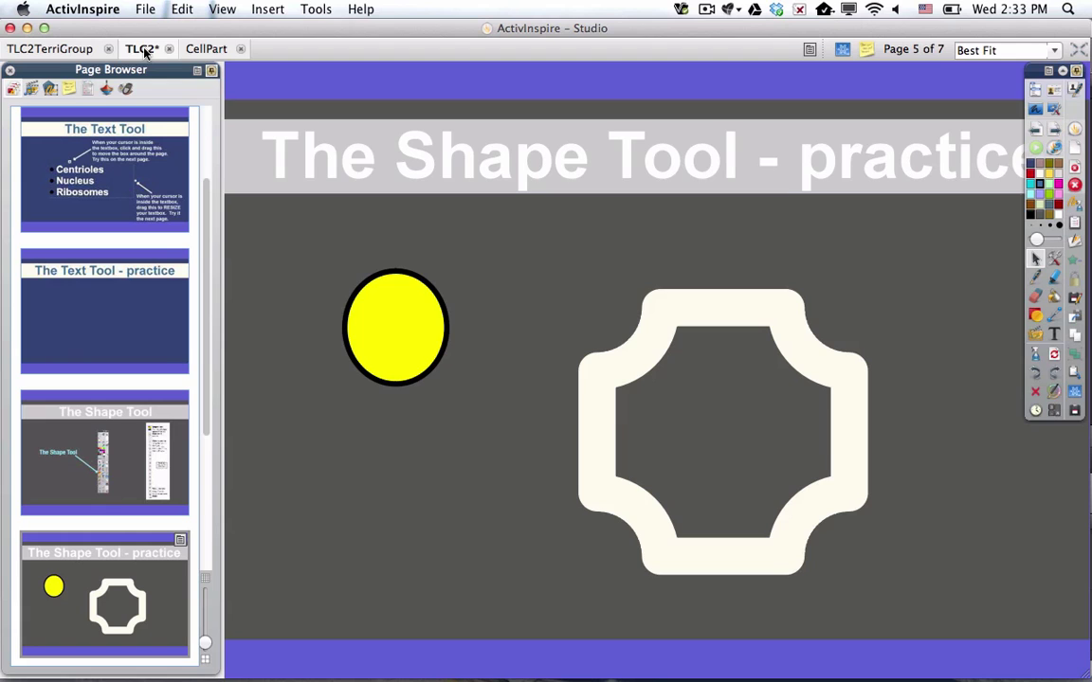
- Switch to the CellPart flipchart and step through pages 1, 2 and 3
click(207, 49)
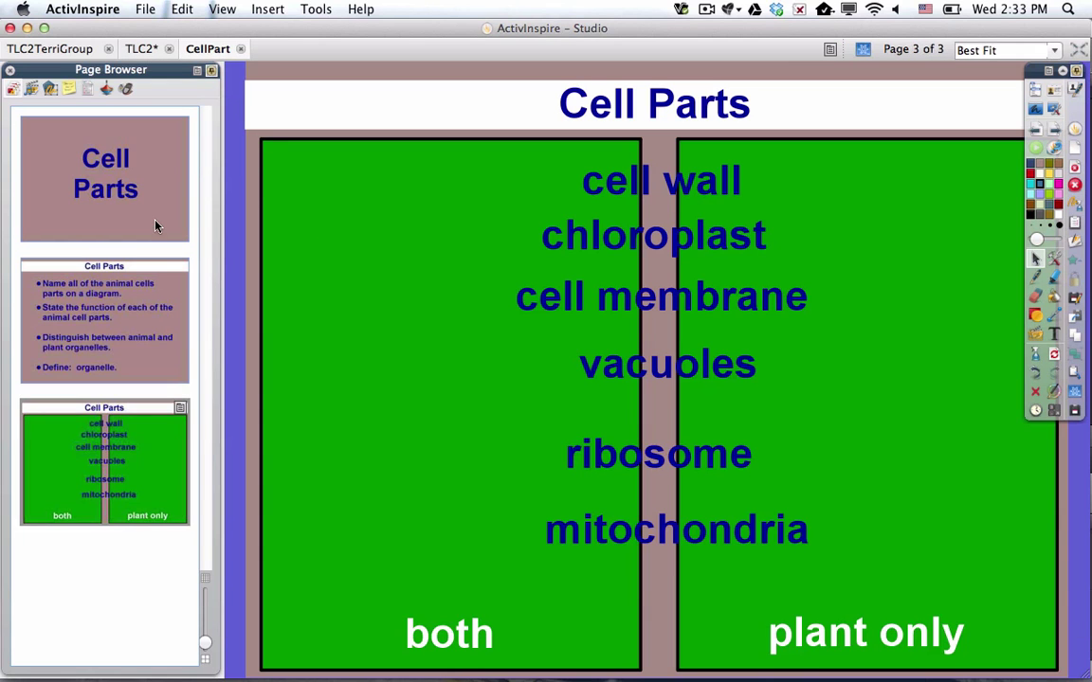
click(157, 226)
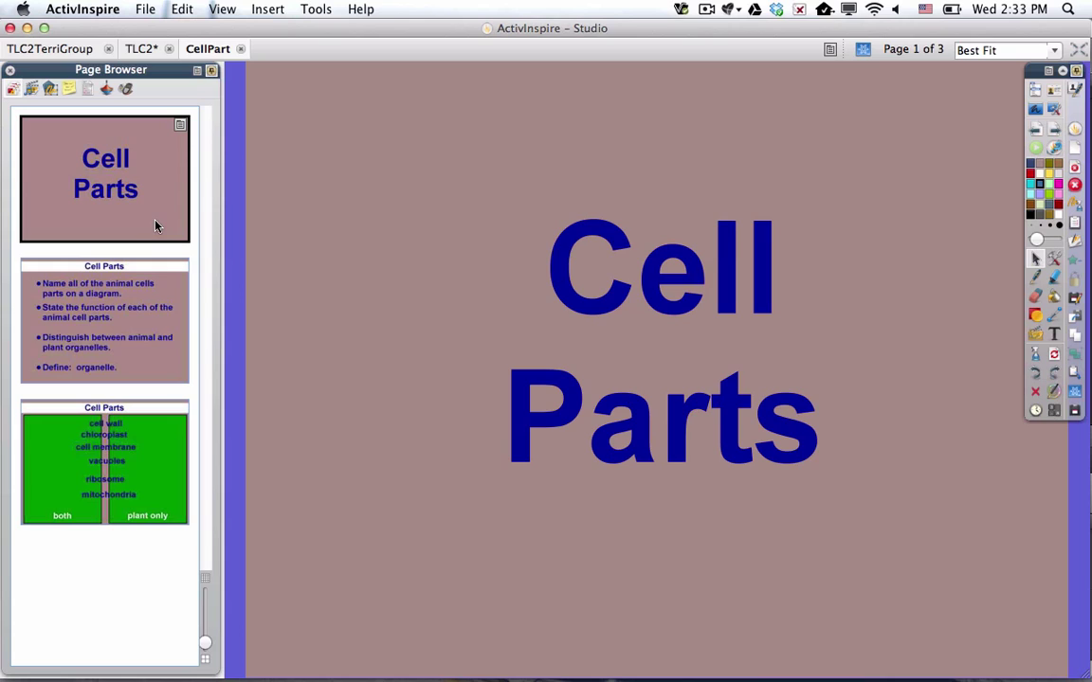
click(124, 334)
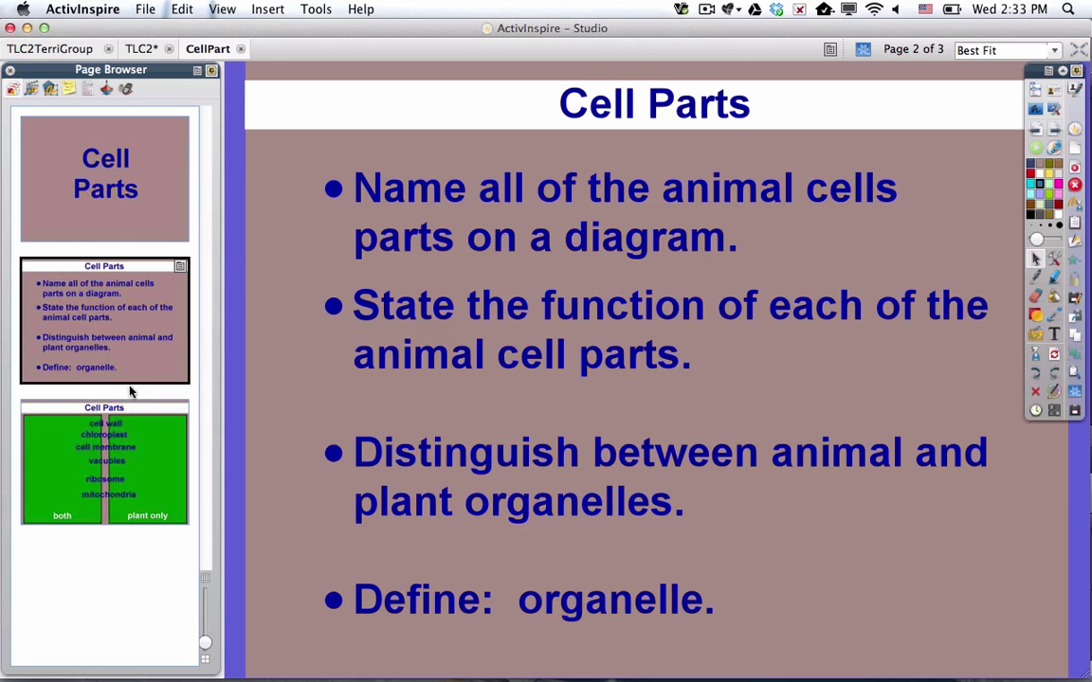
click(154, 489)
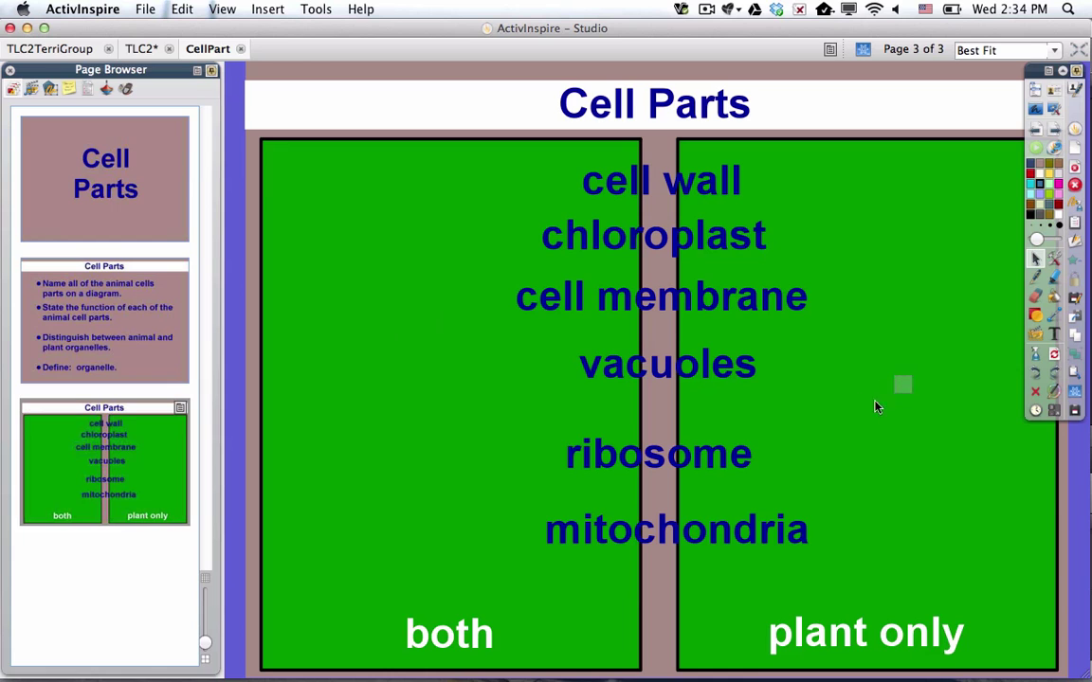
- Reposition the ribosome, mitochondria, vacuoles, cell membrane, chloroplast and cell wall labels, then view page 2
mouse_move(736, 456)
mouse_down()
mouse_move(669, 454)
mouse_move(736, 443)
mouse_up()
drag(690, 531, 584, 535)
drag(654, 538, 700, 557)
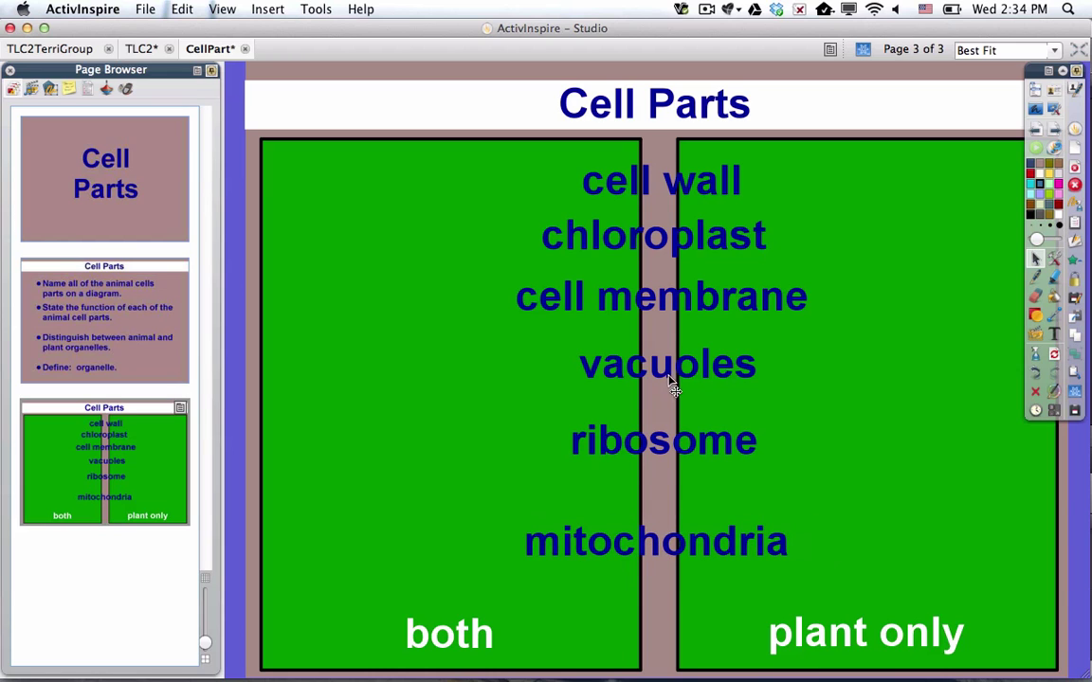
drag(704, 364, 667, 354)
mouse_move(654, 308)
mouse_down()
mouse_move(641, 314)
mouse_move(643, 298)
mouse_move(662, 292)
mouse_up()
mouse_move(605, 222)
mouse_down()
mouse_move(548, 221)
mouse_move(599, 215)
mouse_up()
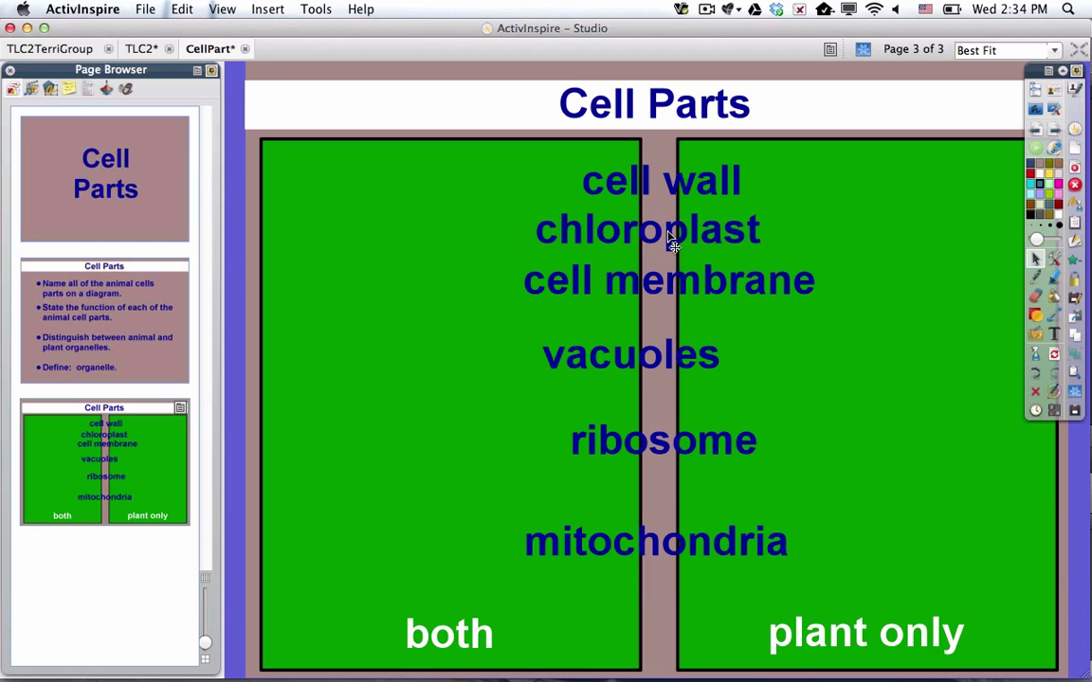
drag(675, 197, 666, 196)
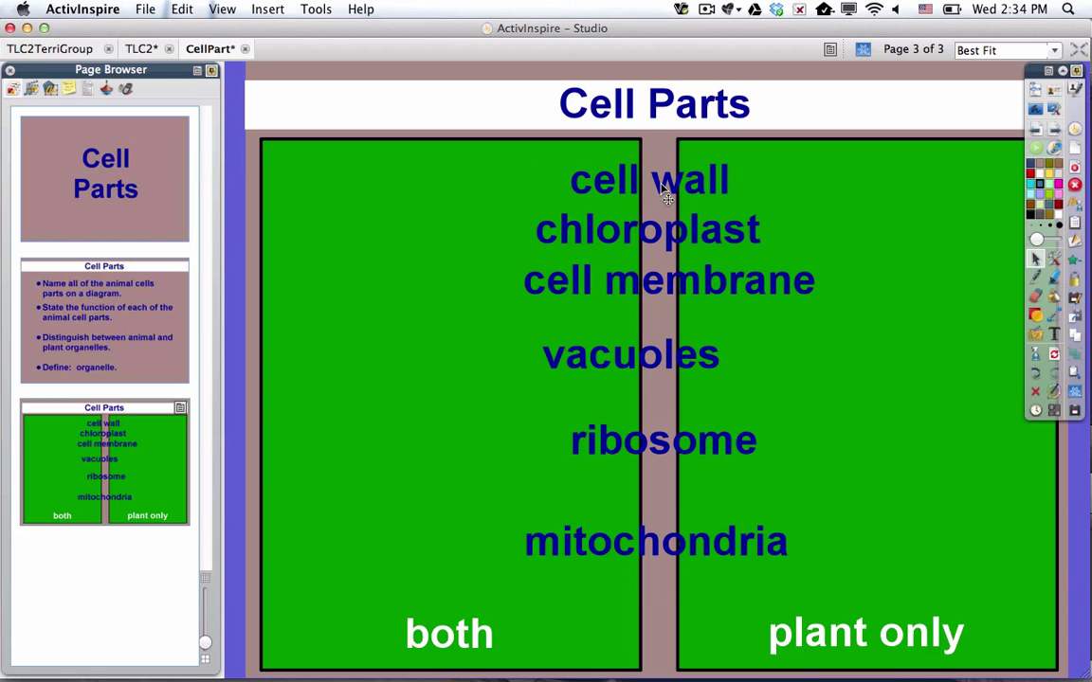
click(160, 355)
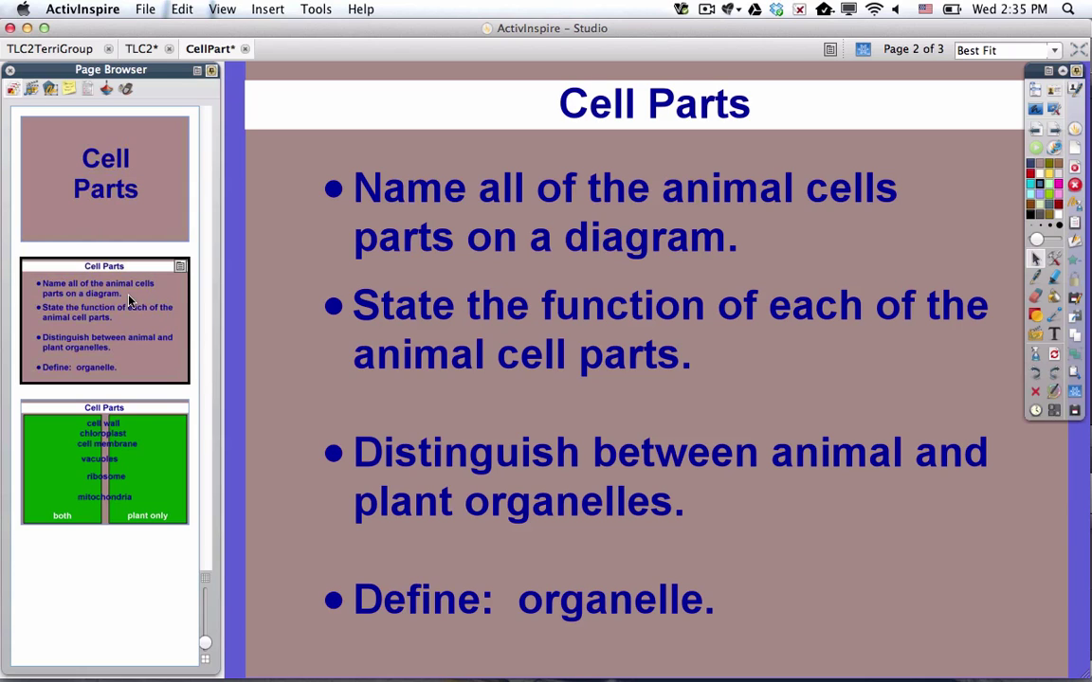
- Duplicate the objectives page and shift the copy's bulleted text block slightly lower
click(180, 267)
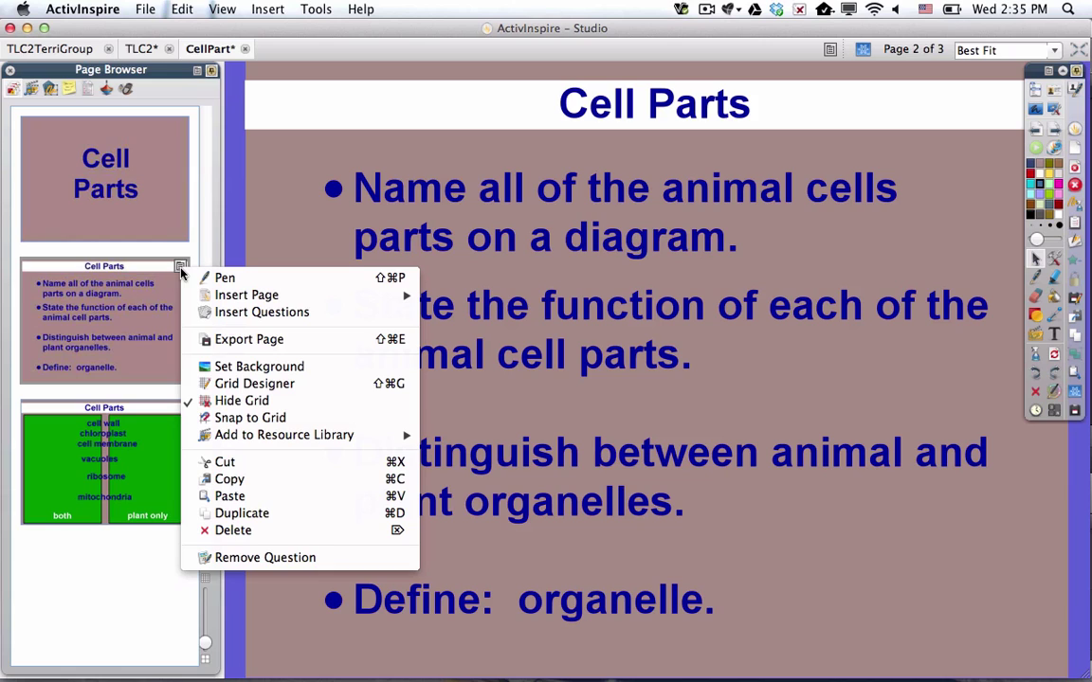
click(212, 513)
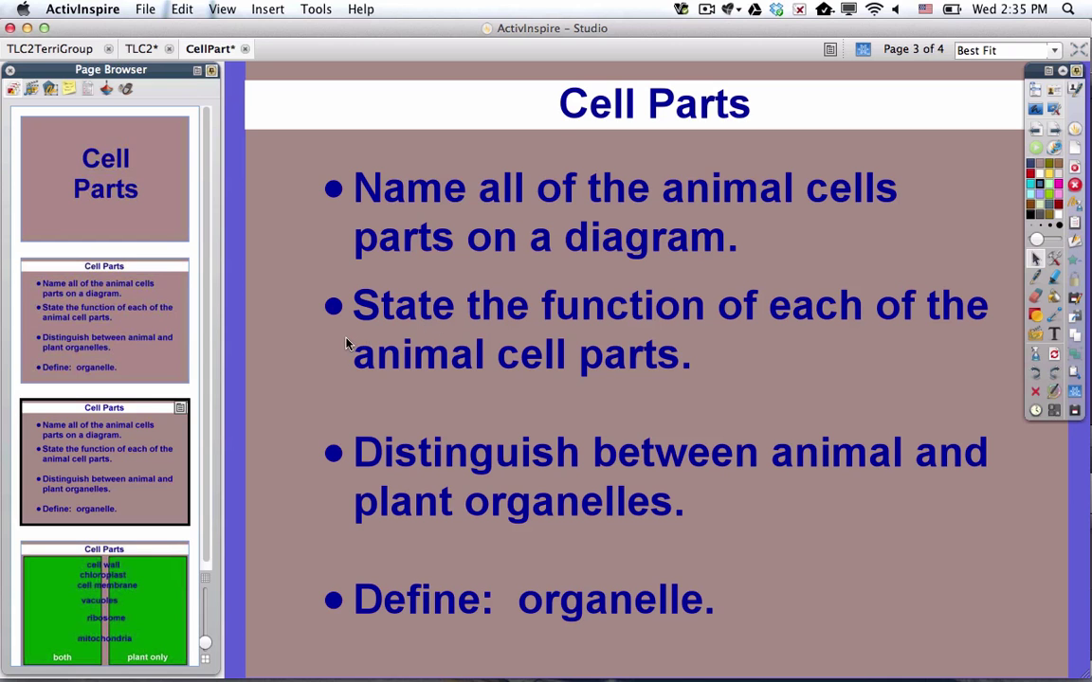
drag(446, 242, 480, 263)
click(466, 210)
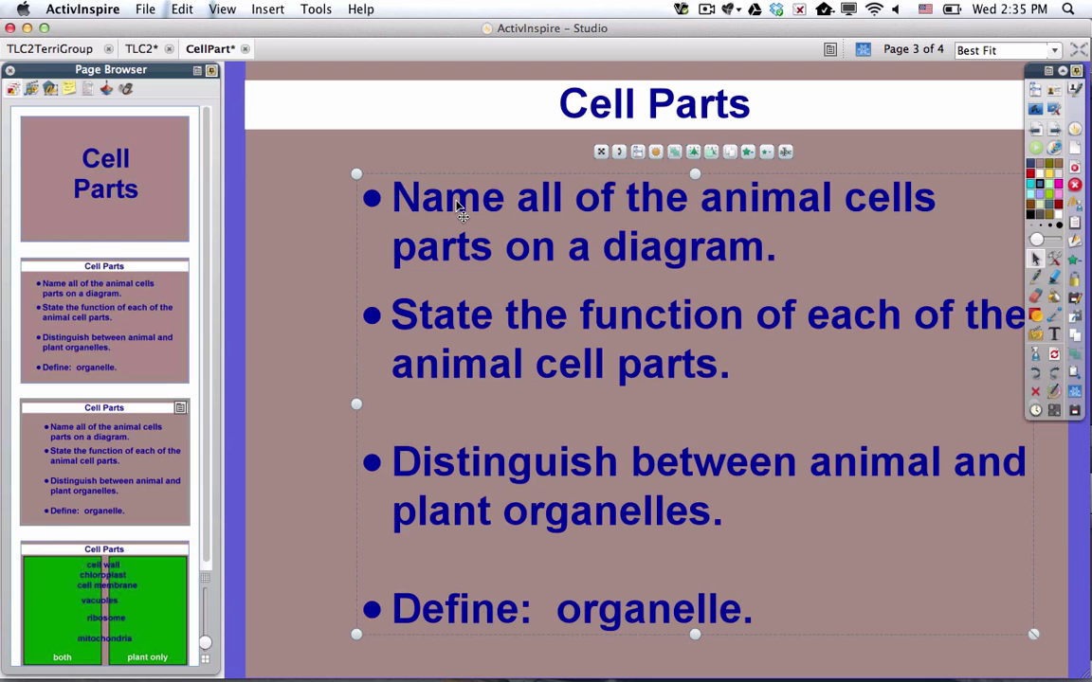
- Drag the word 'Name' out of the bulleted text into its own label
double_click(457, 209)
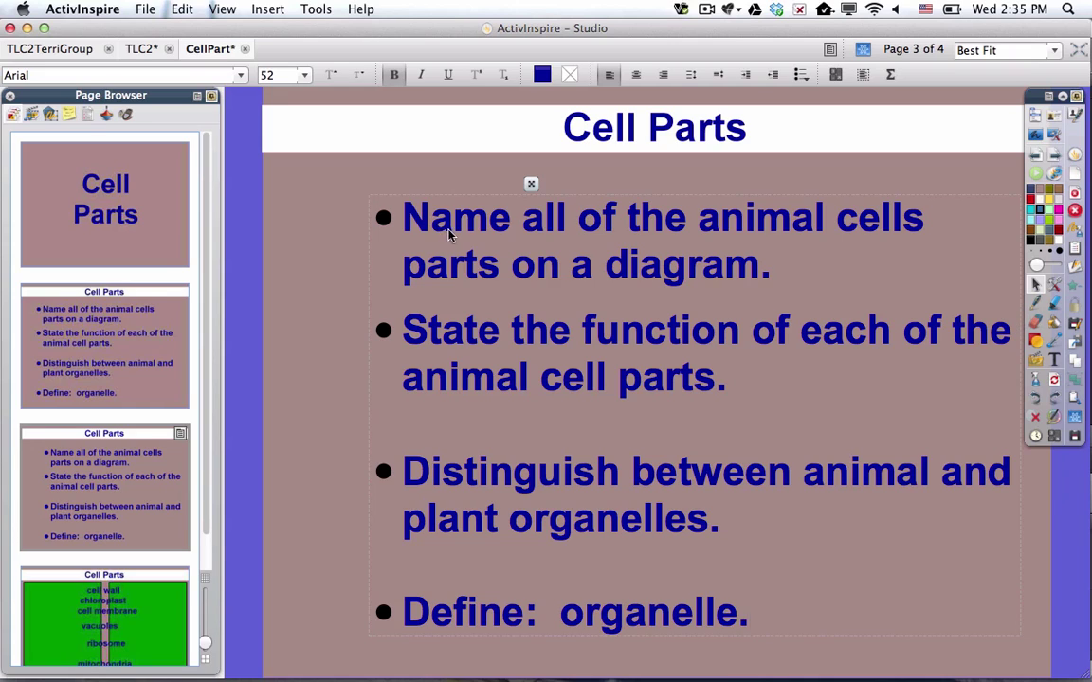
double_click(456, 225)
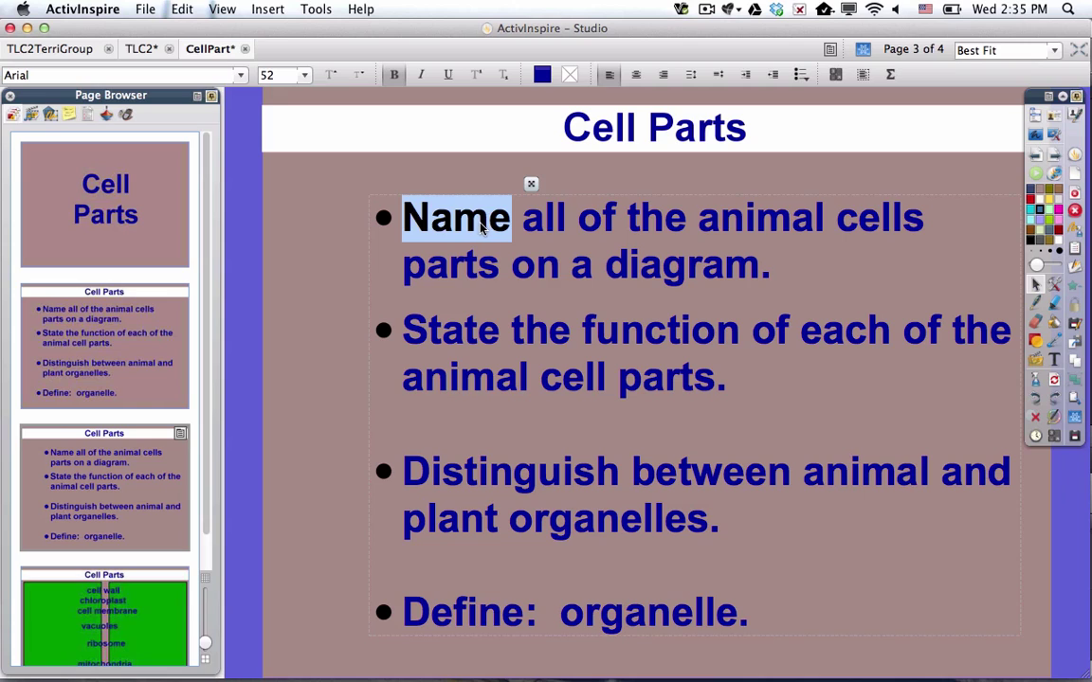
drag(436, 218, 294, 289)
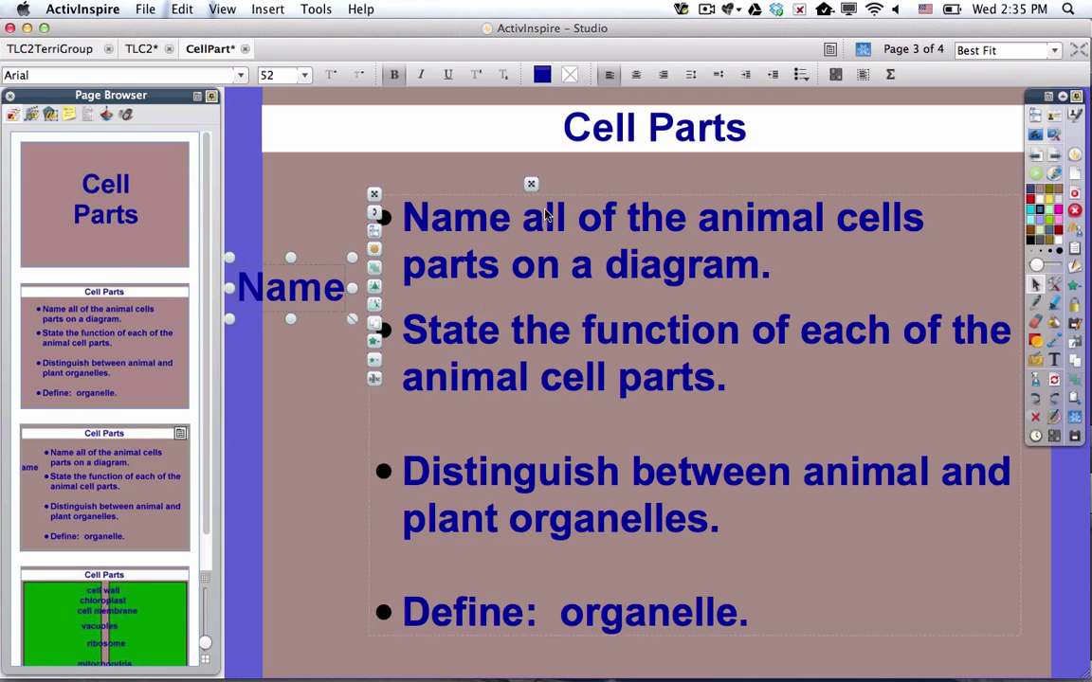
click(595, 178)
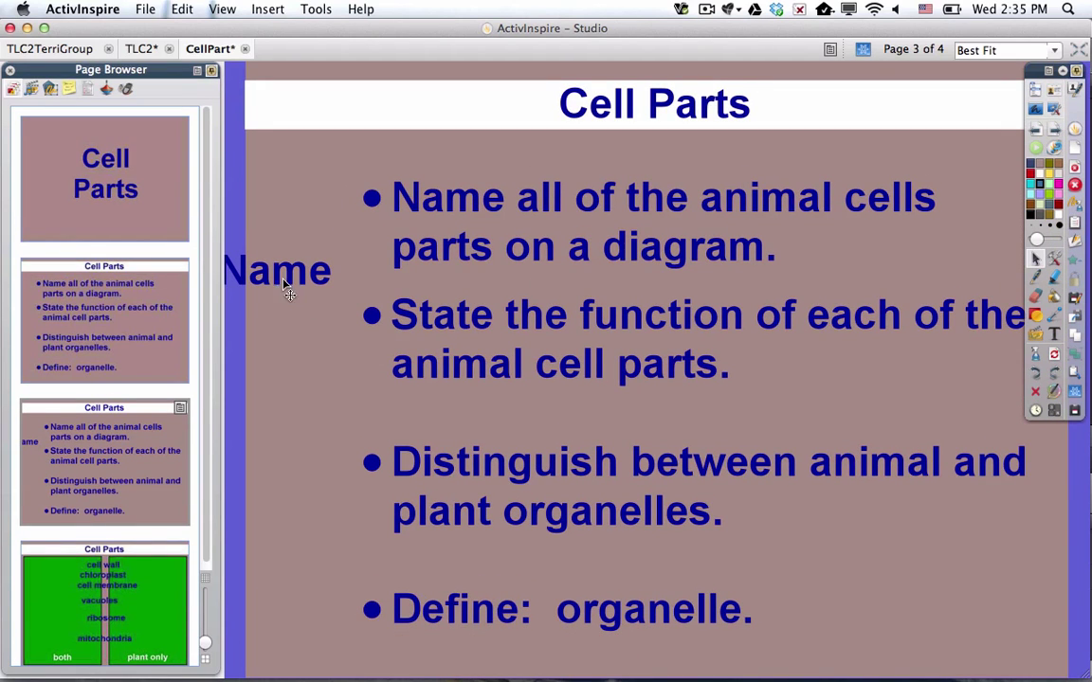
- Delete the bulleted objectives list and move 'Name' up near the top-left
click(479, 213)
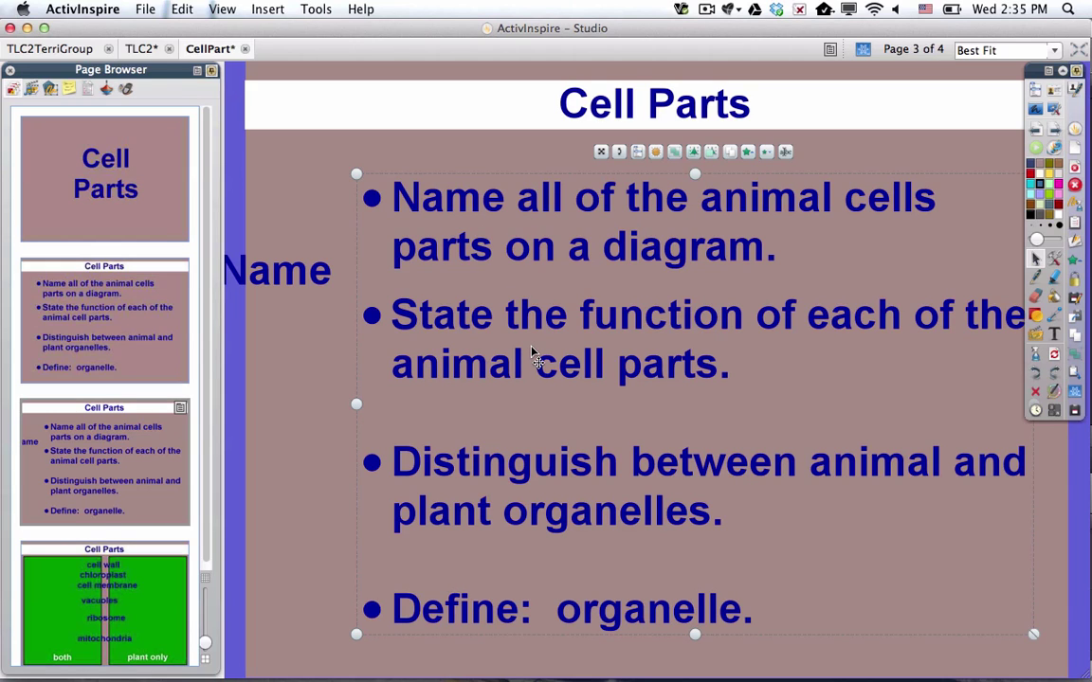
key(Delete)
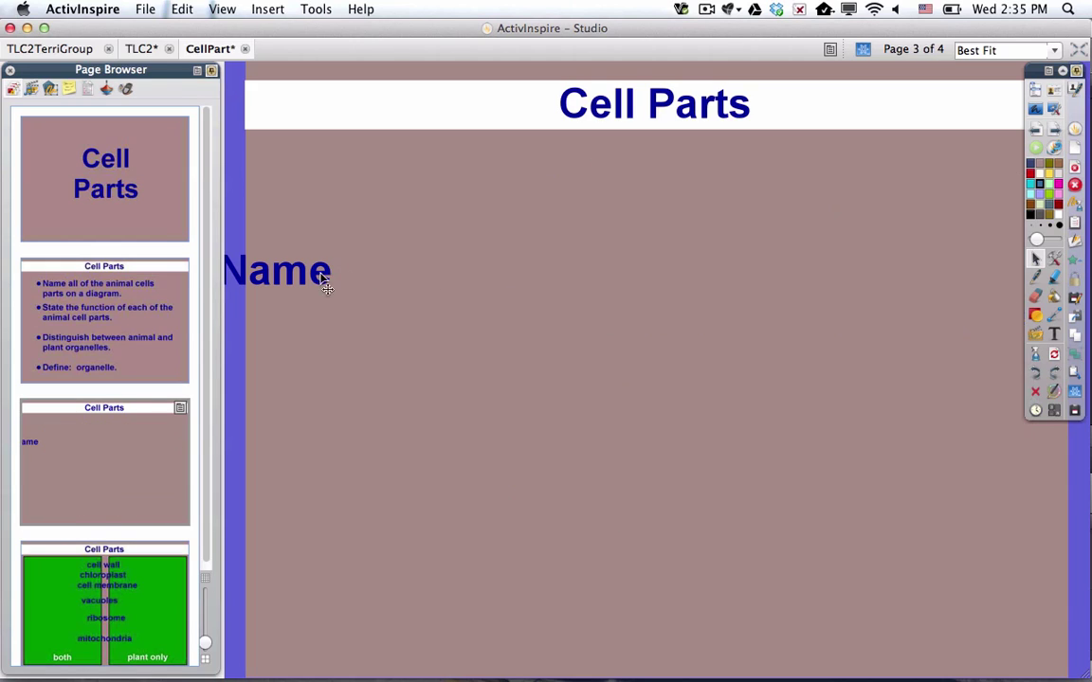
drag(285, 273, 331, 198)
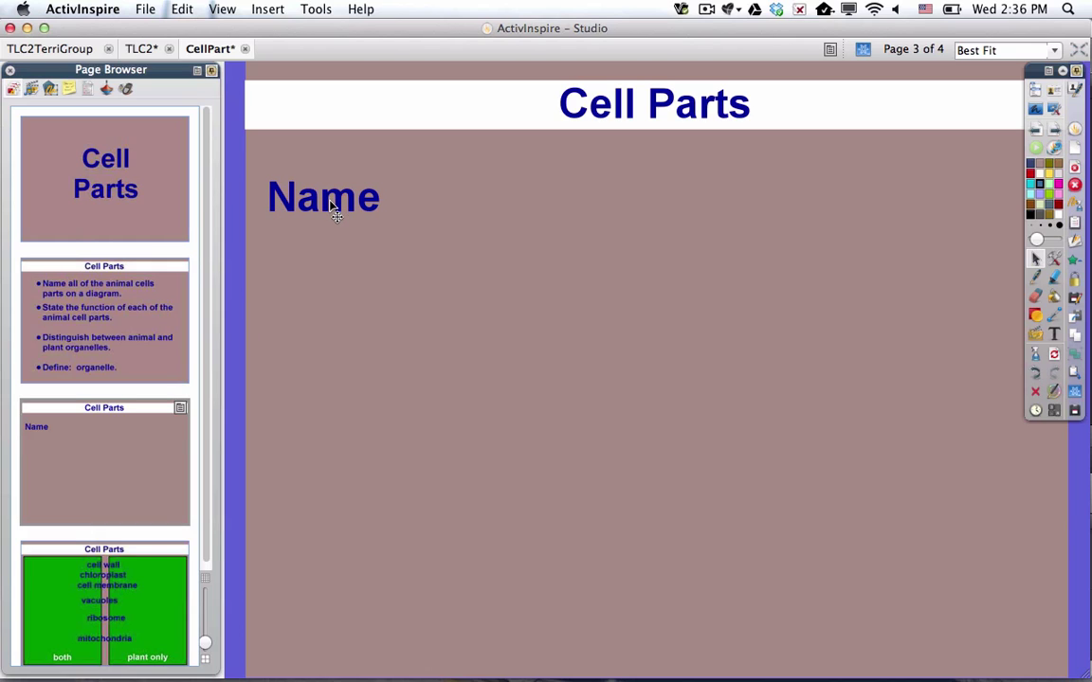
- Retype the Name label as 'vacuoles', widen its box to one line, and center the text
drag(332, 207, 311, 205)
double_click(310, 204)
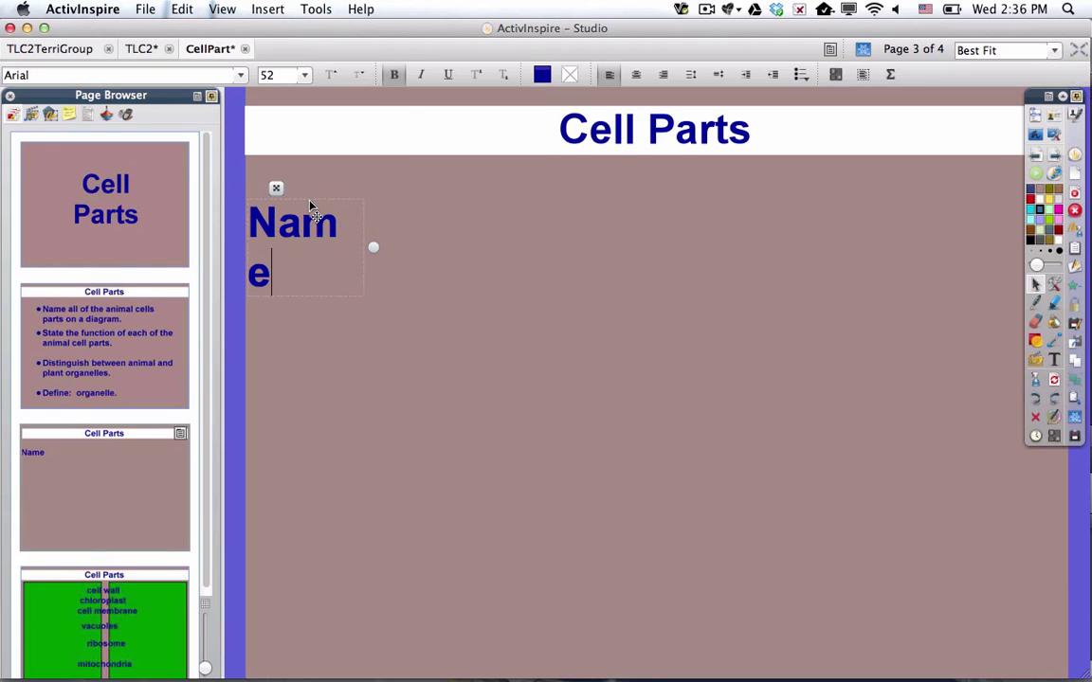
drag(301, 273, 256, 210)
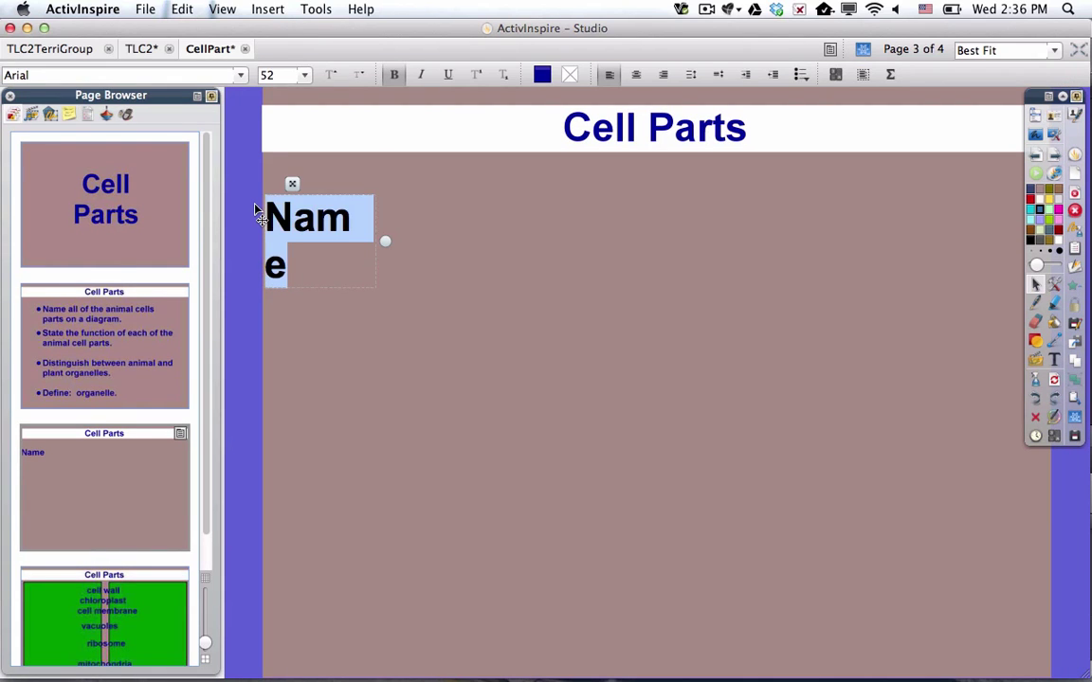
text(vacuo)
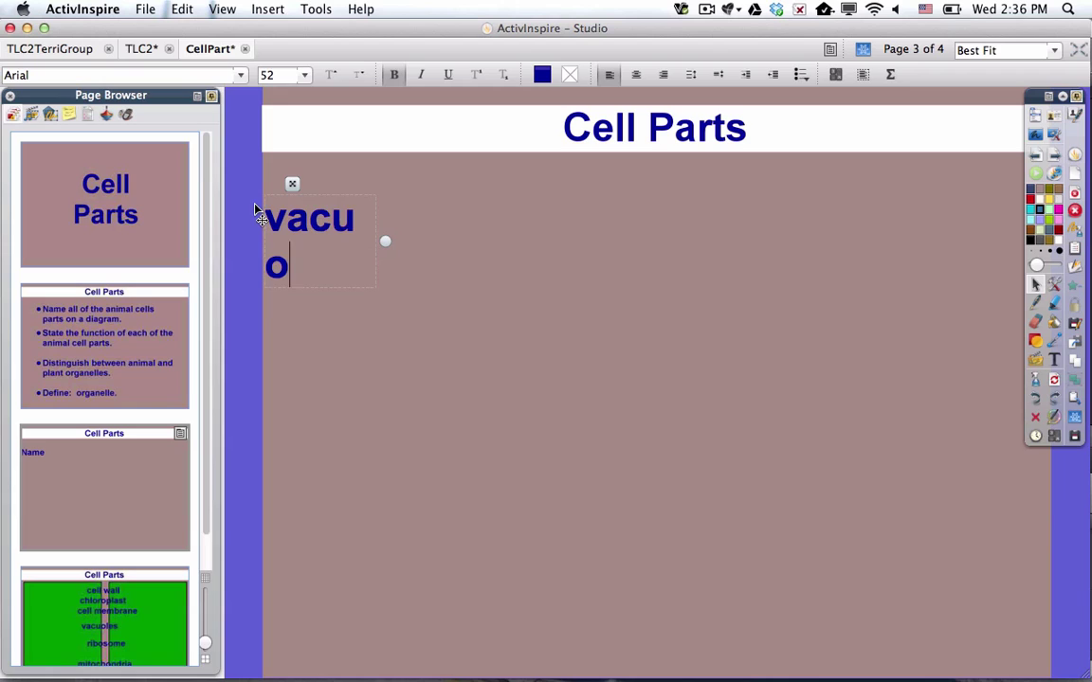
text(les)
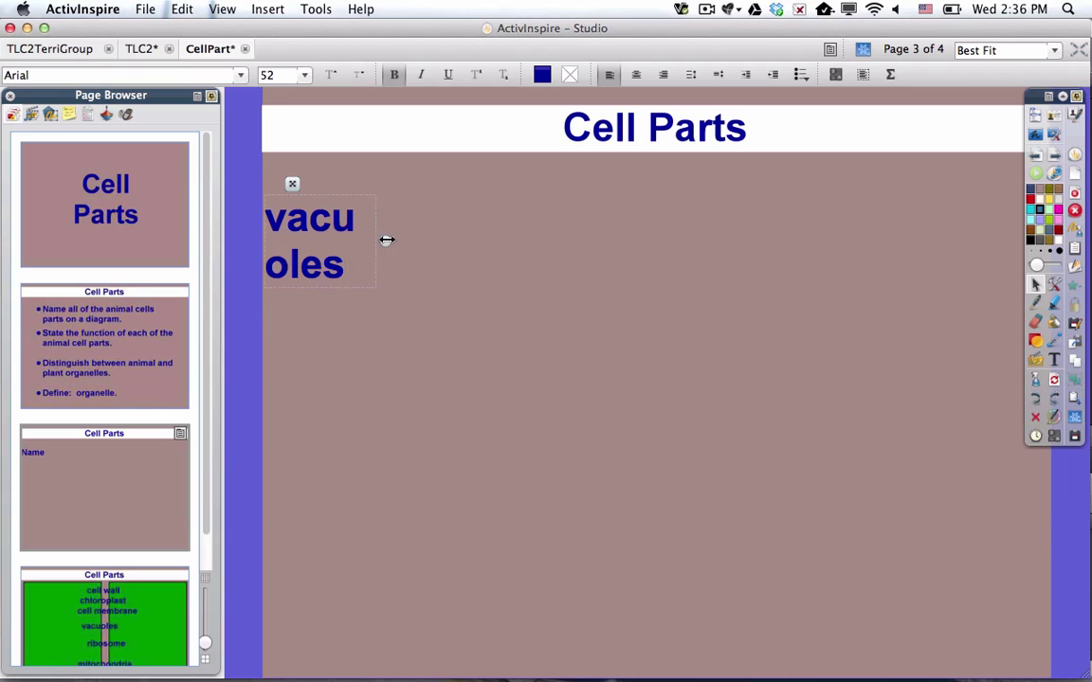
drag(385, 239, 464, 236)
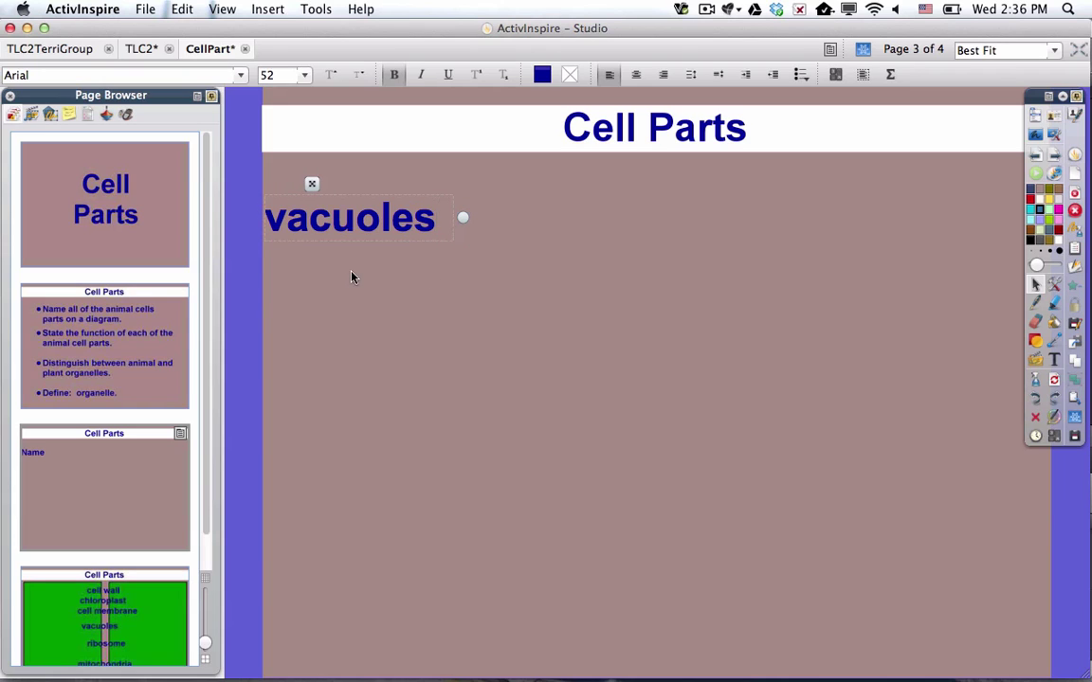
mouse_move(462, 217)
mouse_down()
mouse_move(561, 217)
mouse_move(467, 216)
mouse_up()
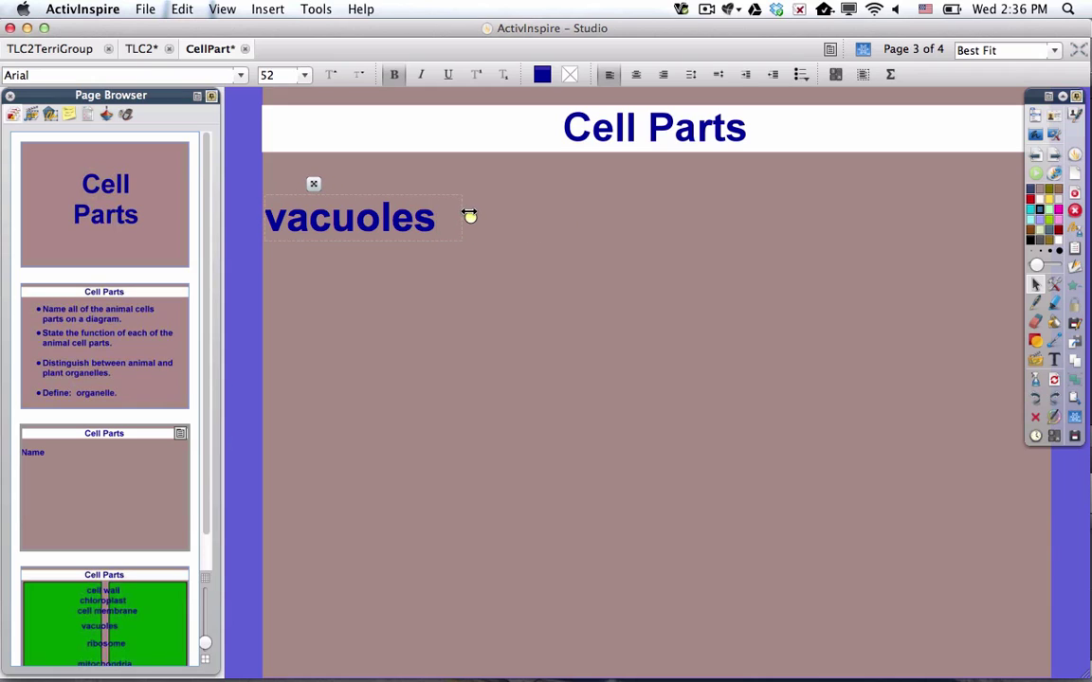
click(638, 80)
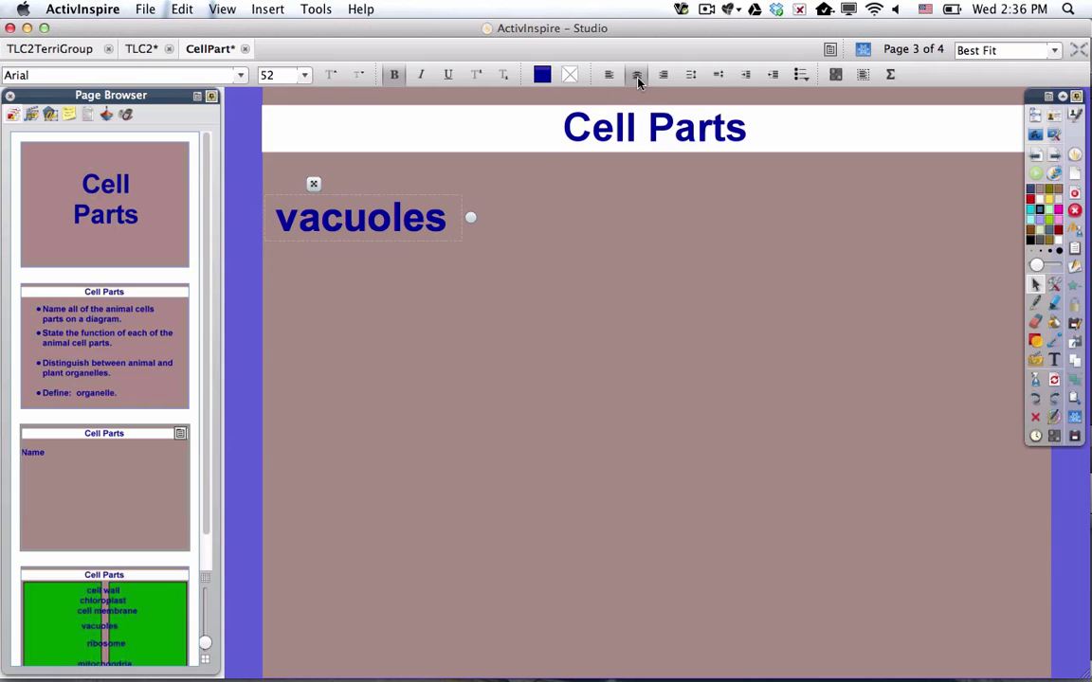
click(417, 279)
- Move the vacuoles label to the left edge, duplicate it four times, and drag one copy lower
drag(364, 214, 318, 223)
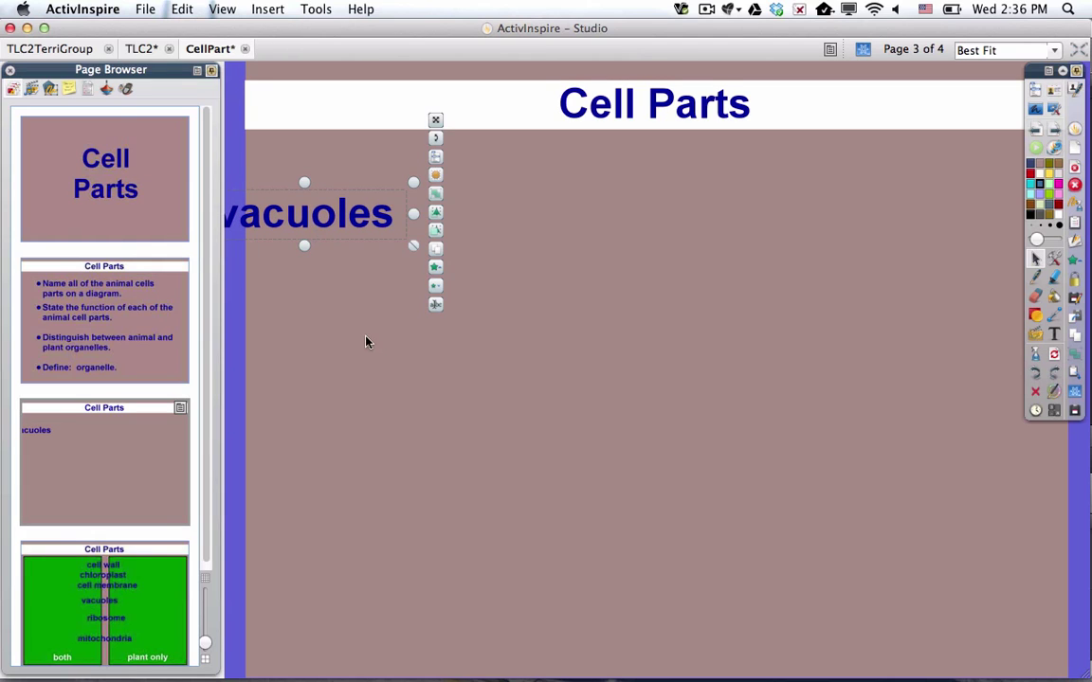
click(436, 251)
click(444, 265)
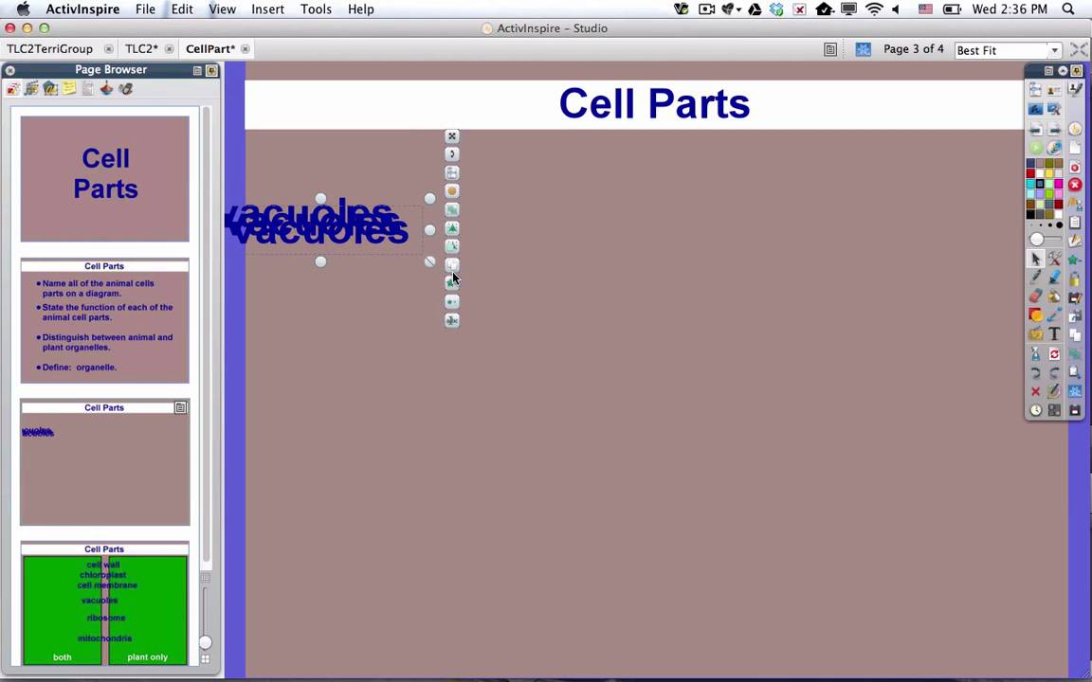
click(451, 274)
click(460, 275)
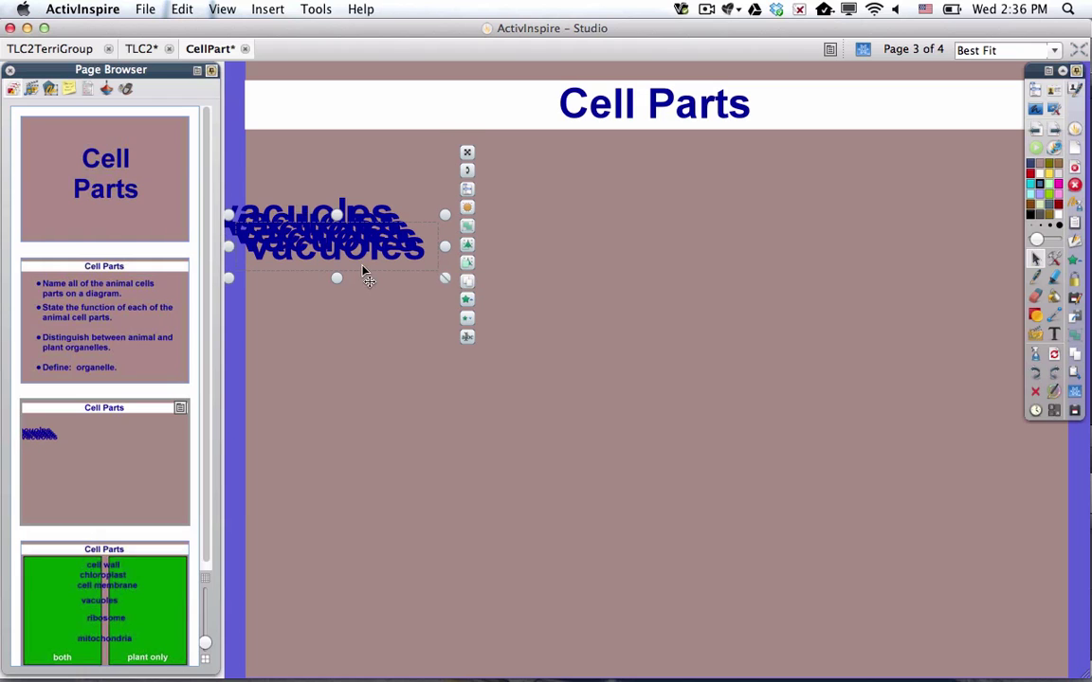
drag(351, 256, 359, 405)
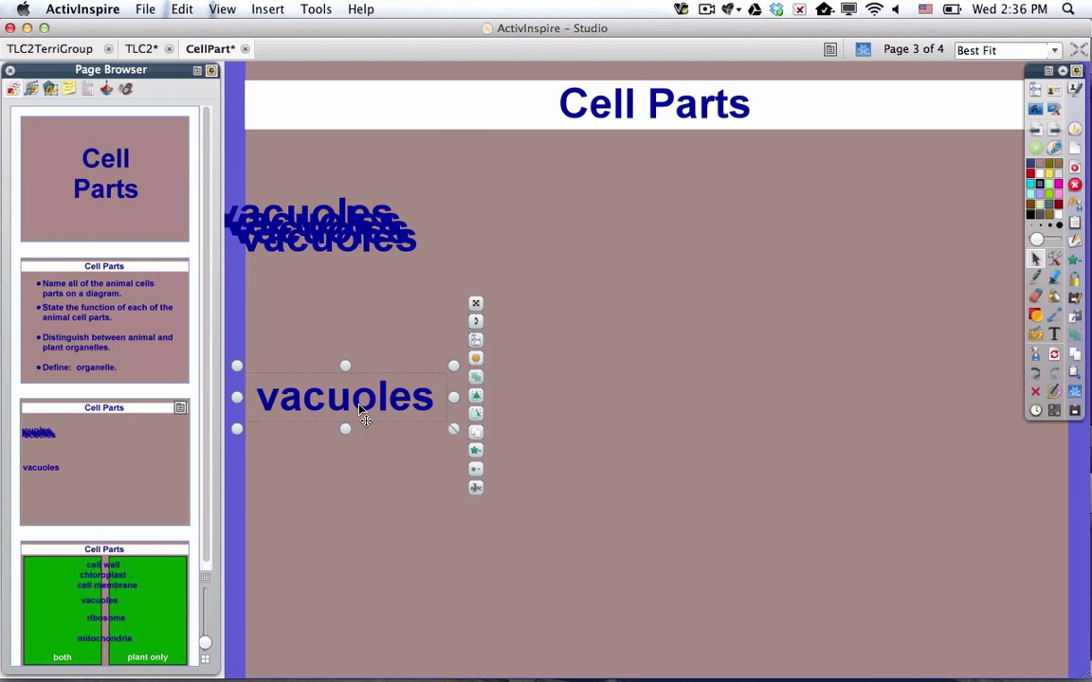
- Change the lowered vacuoles copy to read 'cell wall'
double_click(359, 407)
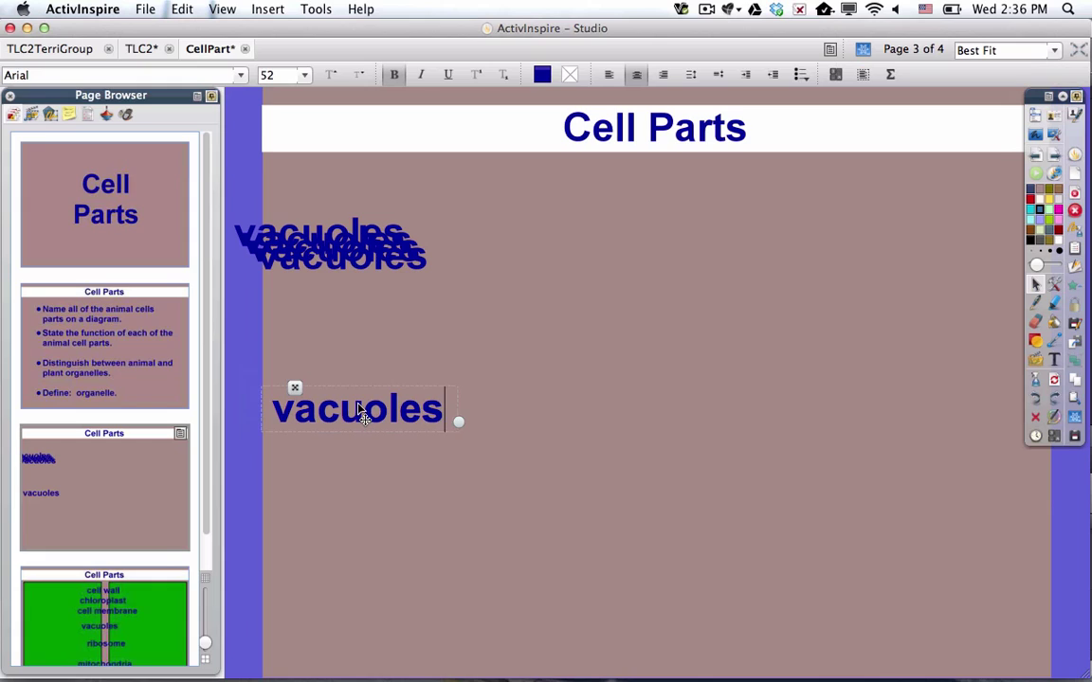
key(BackSpace)
key(BackSpace)
key(BackSpace)
key(BackSpace)
key(BackSpace)
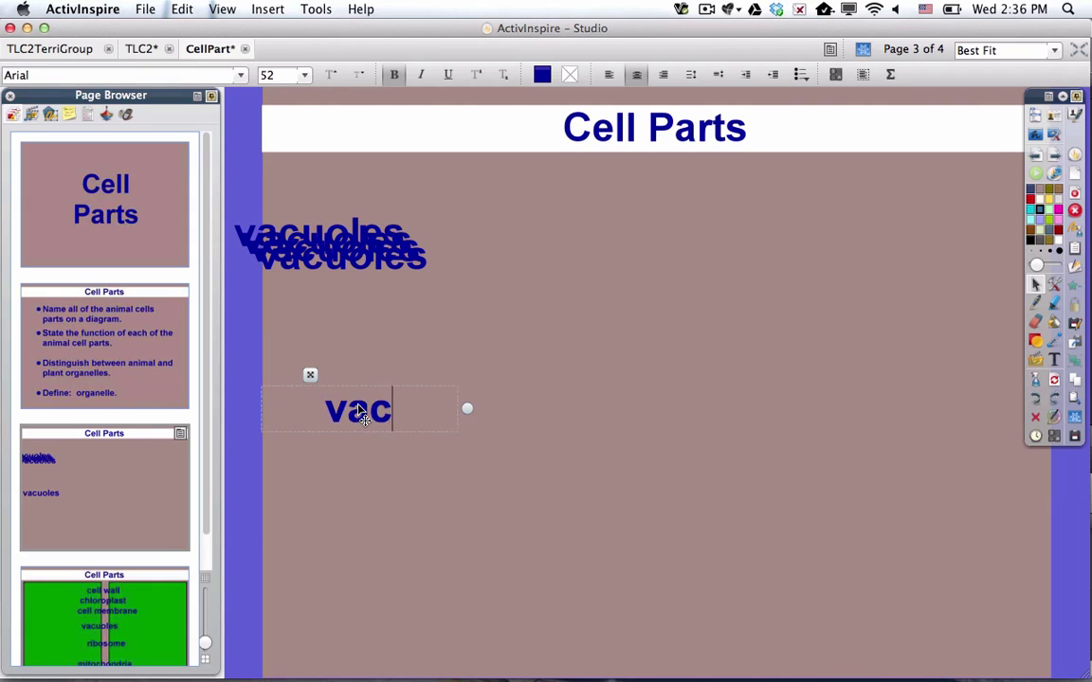
key(BackSpace)
key(BackSpace)
key(BackSpace)
text(cell wall)
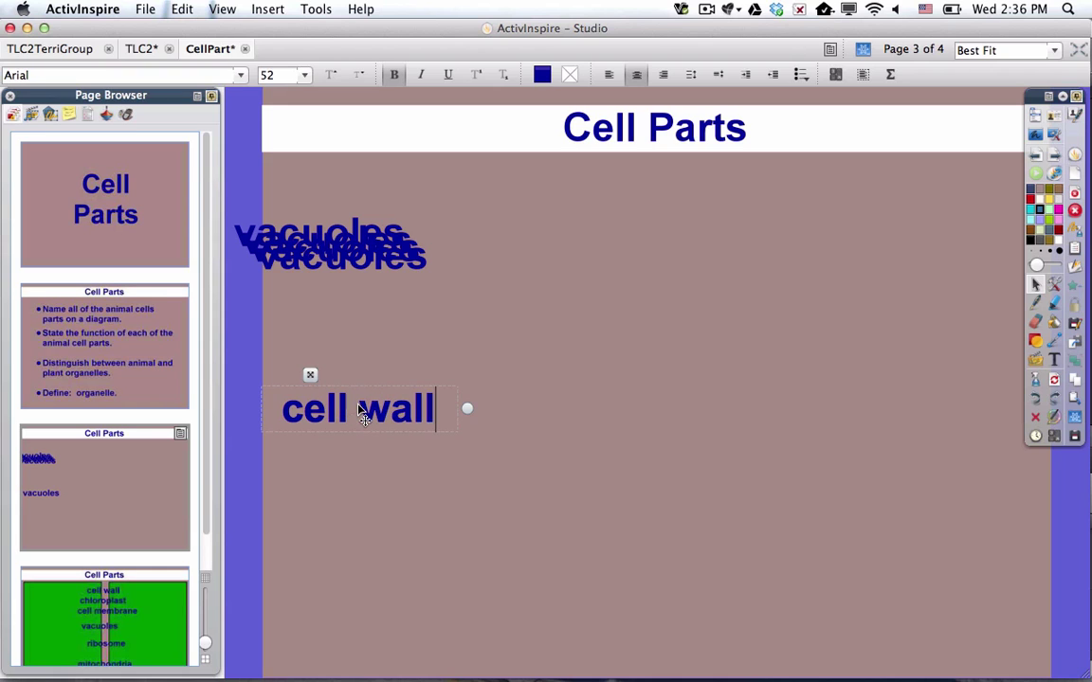
click(390, 333)
- Move another copy above it, rename it 'chloroplast', and widen its box to one line
drag(368, 256, 355, 327)
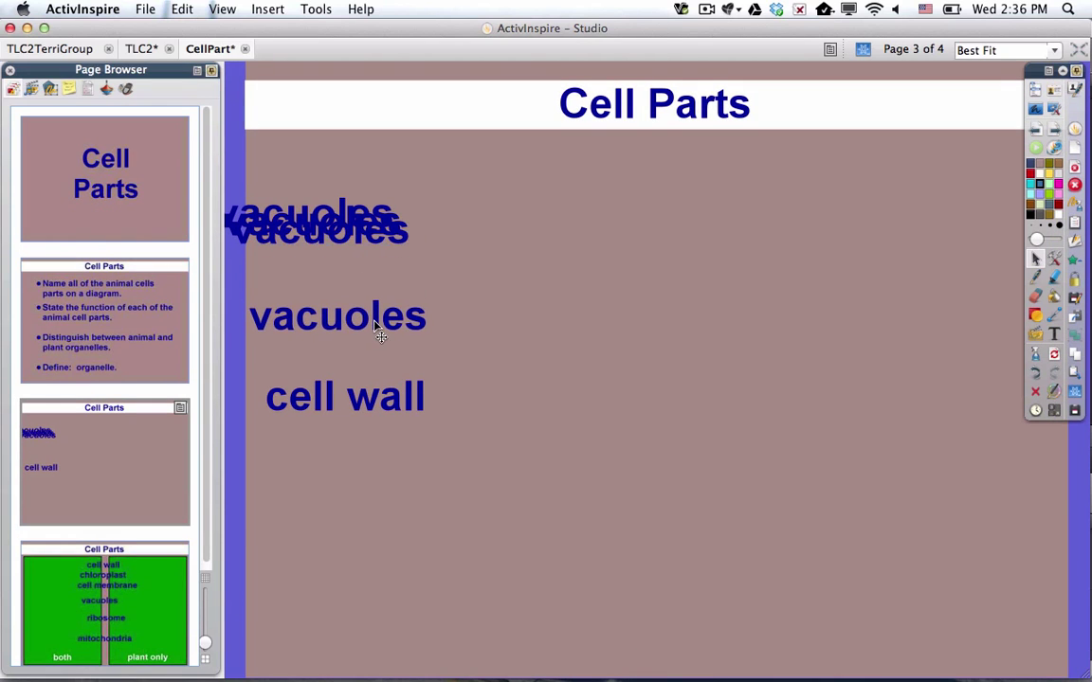
double_click(355, 327)
double_click(357, 339)
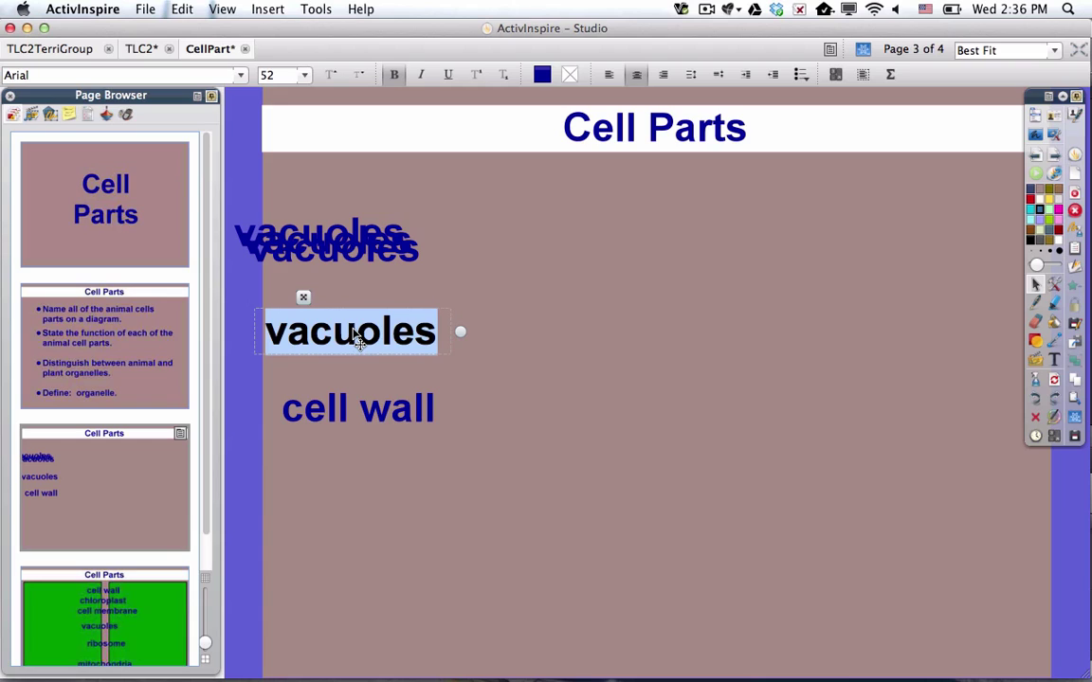
text(chloro)
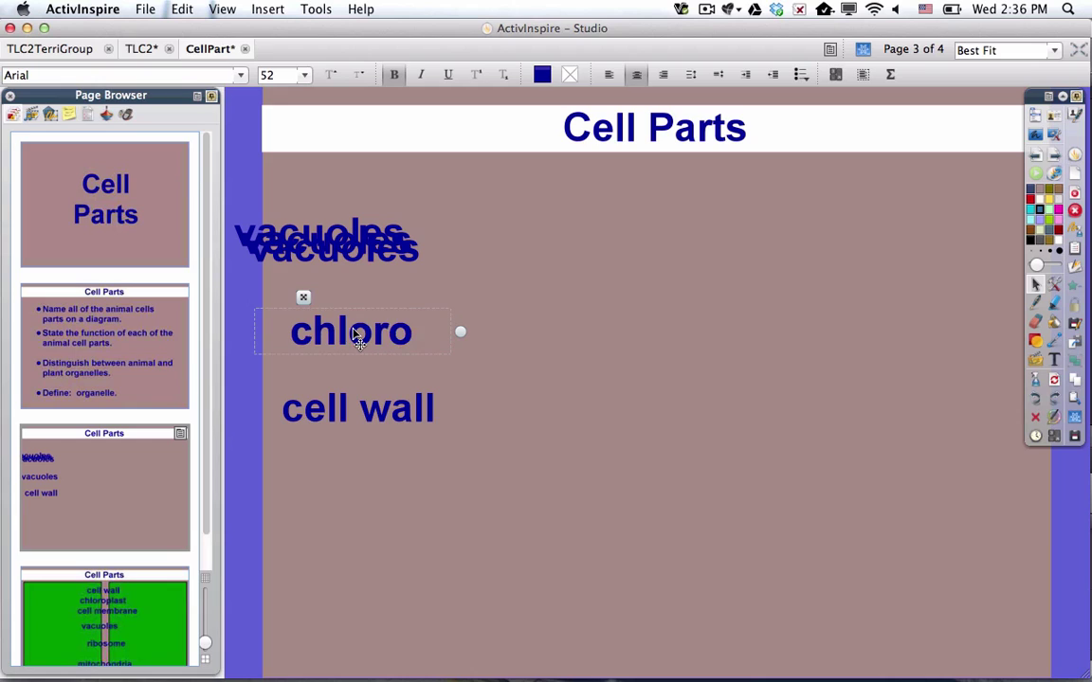
text(plast)
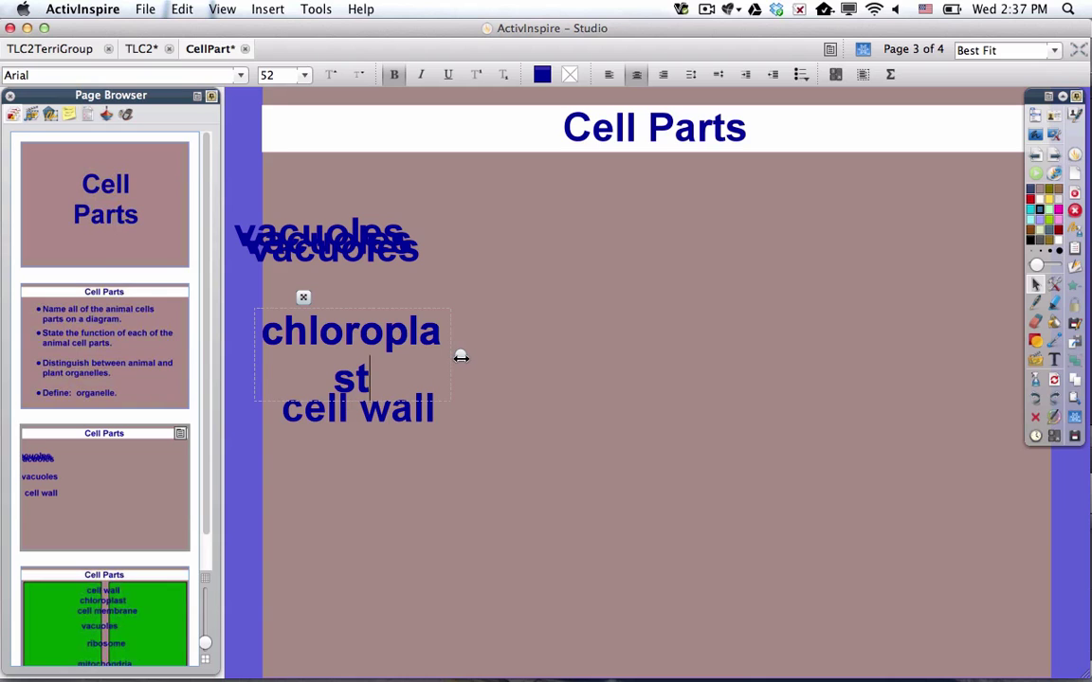
drag(463, 355, 530, 334)
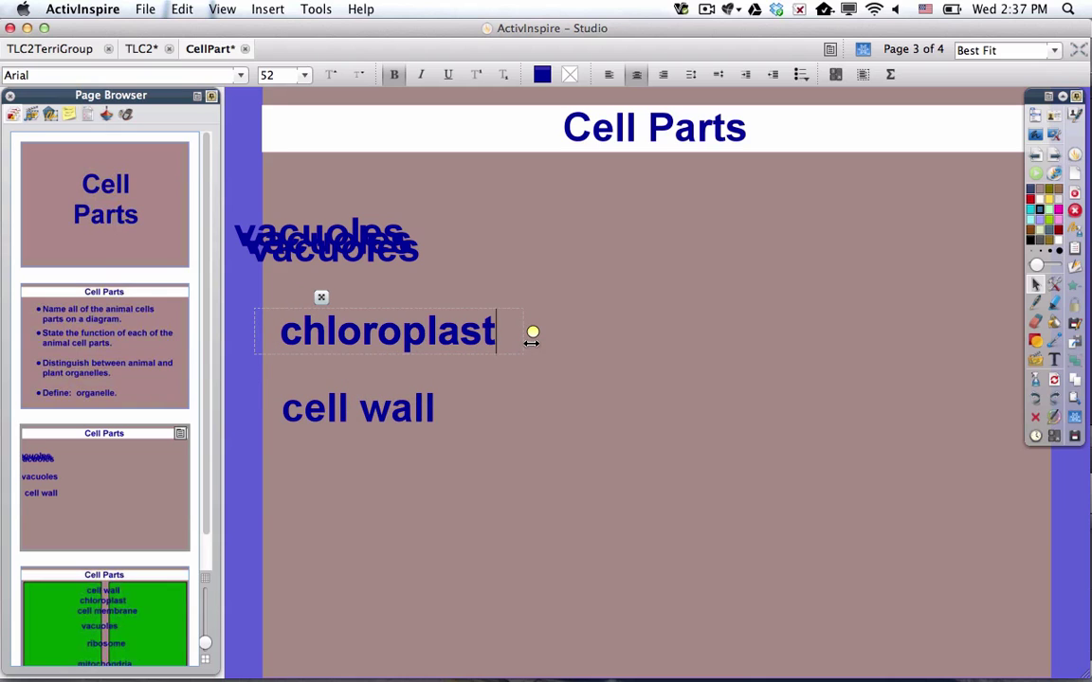
click(559, 372)
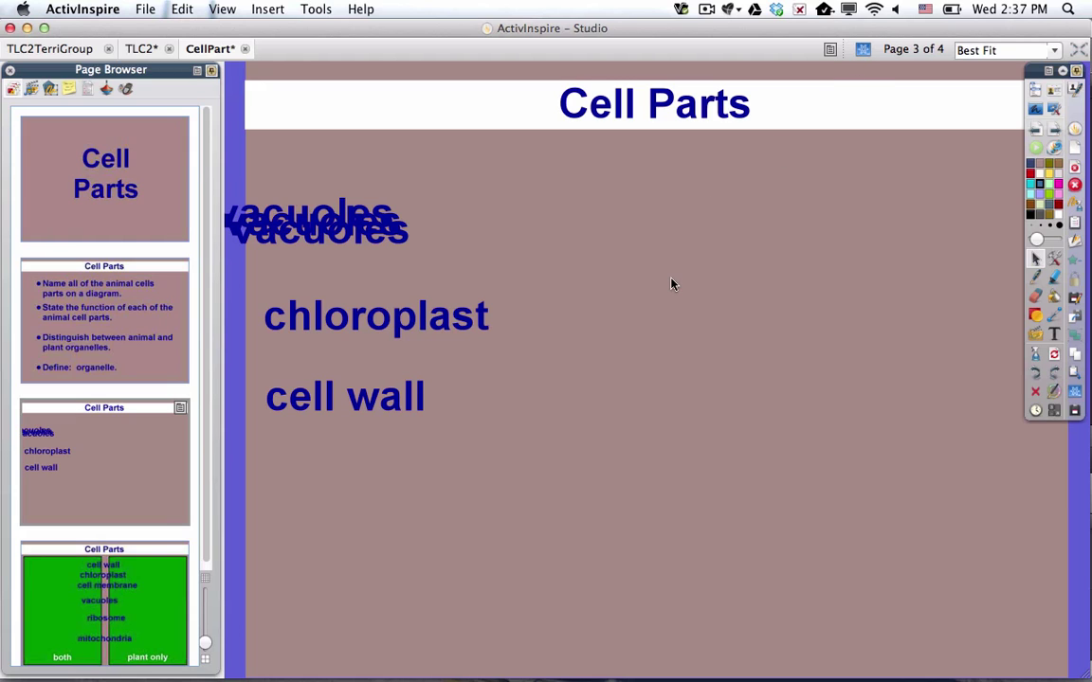
- Separate the stacked vacuoles labels and zoom the page view to 50%
drag(360, 233, 312, 160)
drag(346, 204, 368, 201)
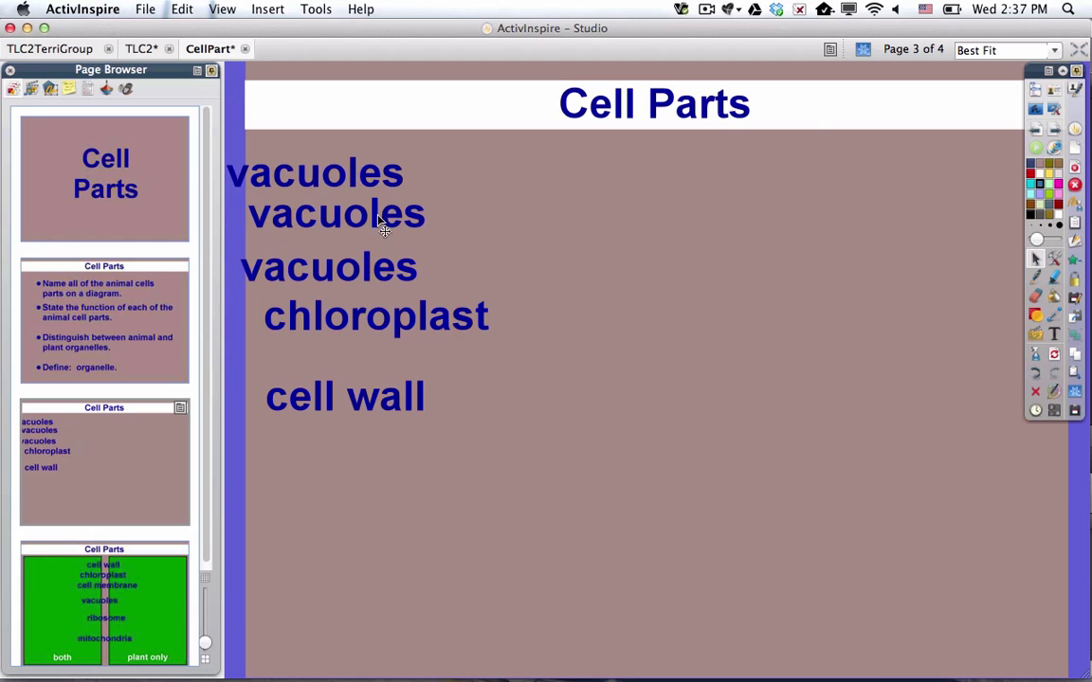
click(1055, 50)
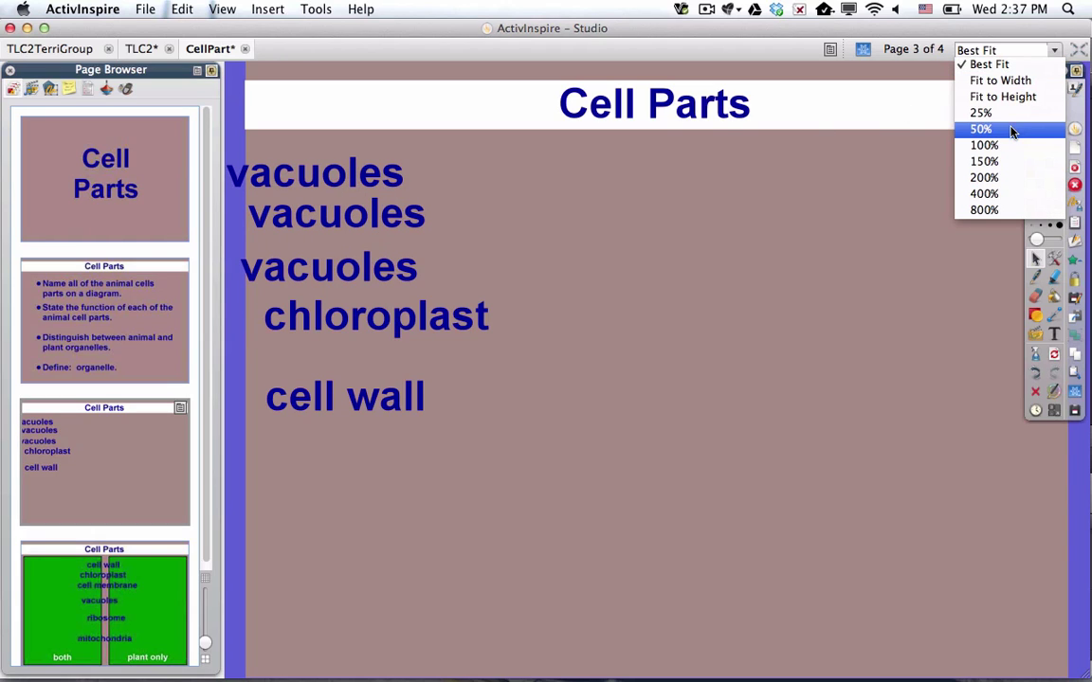
click(1012, 131)
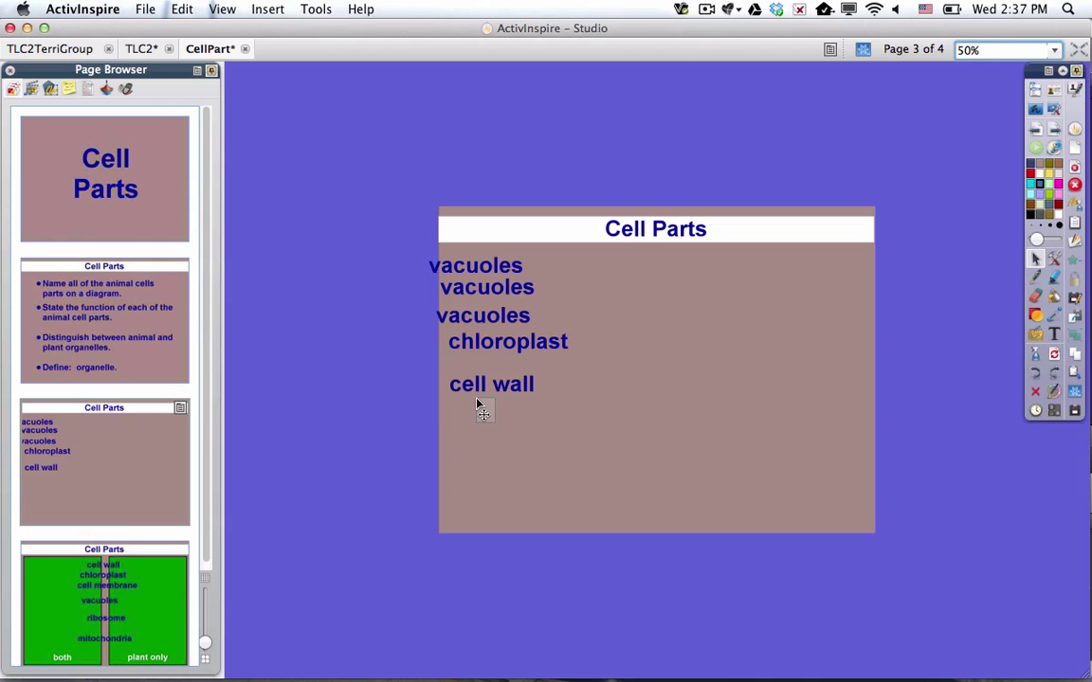
- Marquee-select the five word labels and move them off the page into the left work area
drag(474, 383, 479, 277)
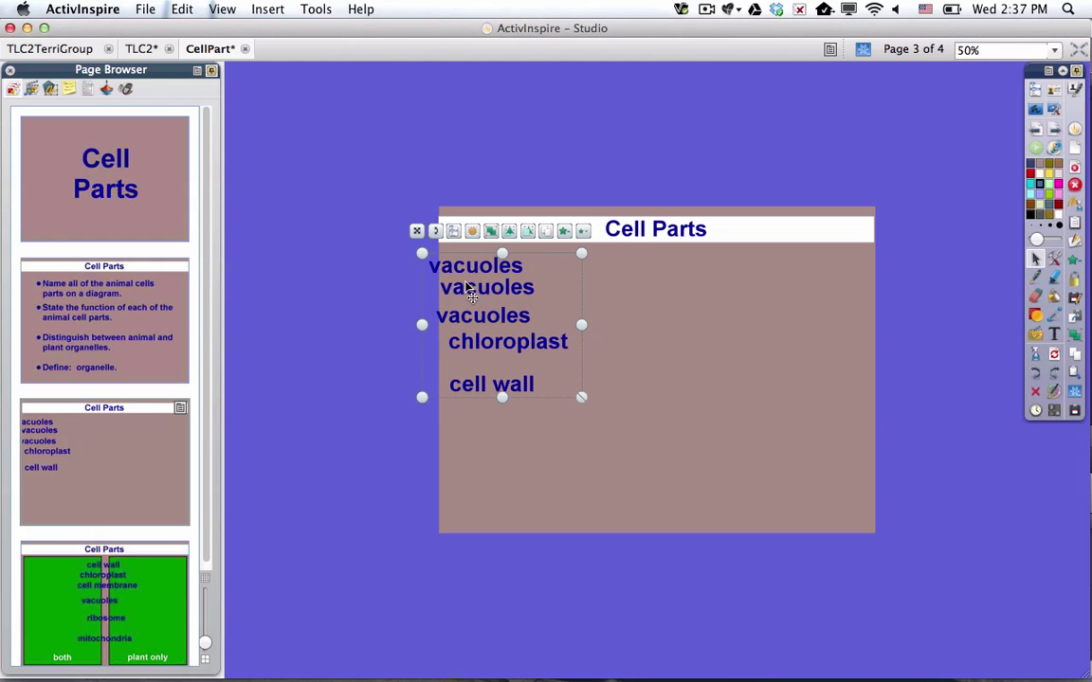
drag(474, 272, 322, 307)
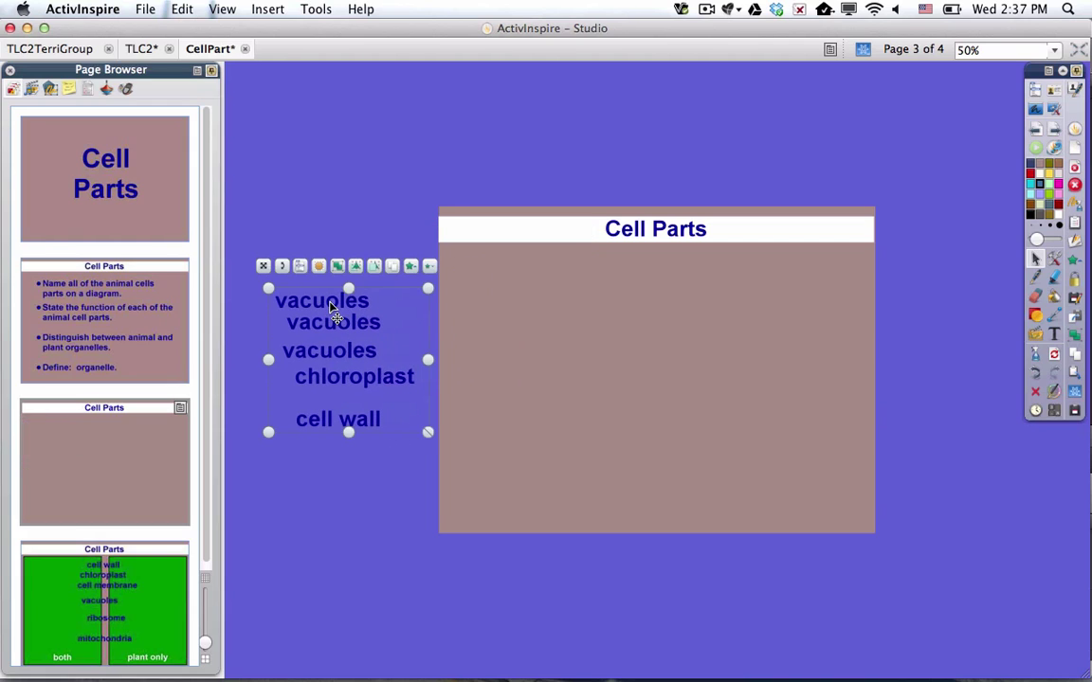
click(437, 163)
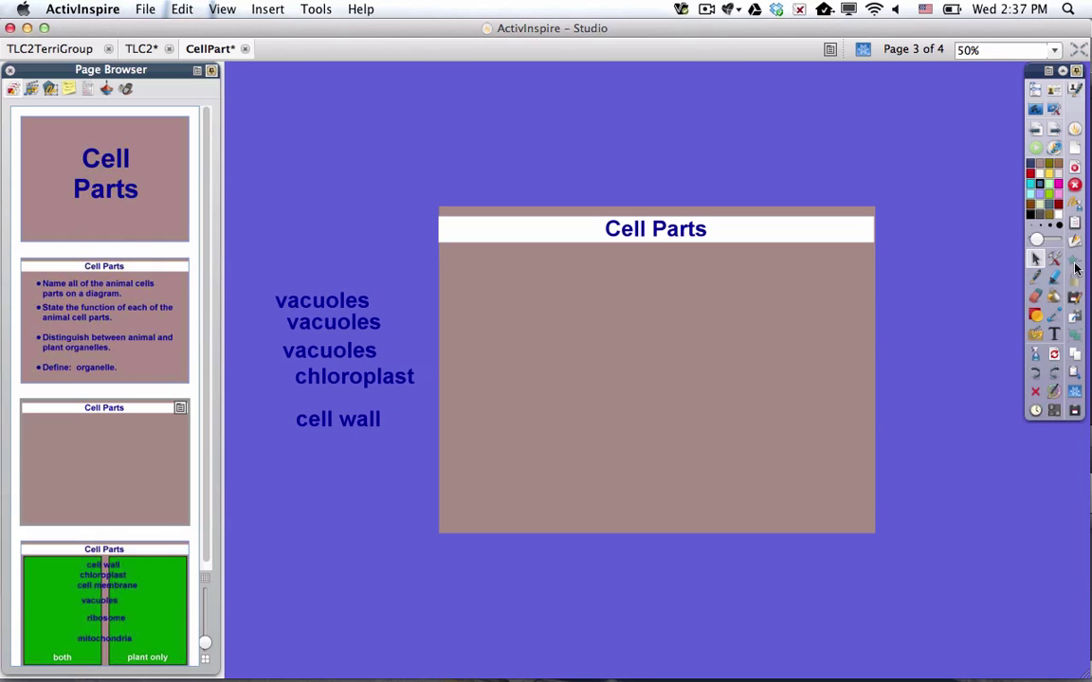
- Pick the Square shape tool and set its fill colour to green
click(1036, 316)
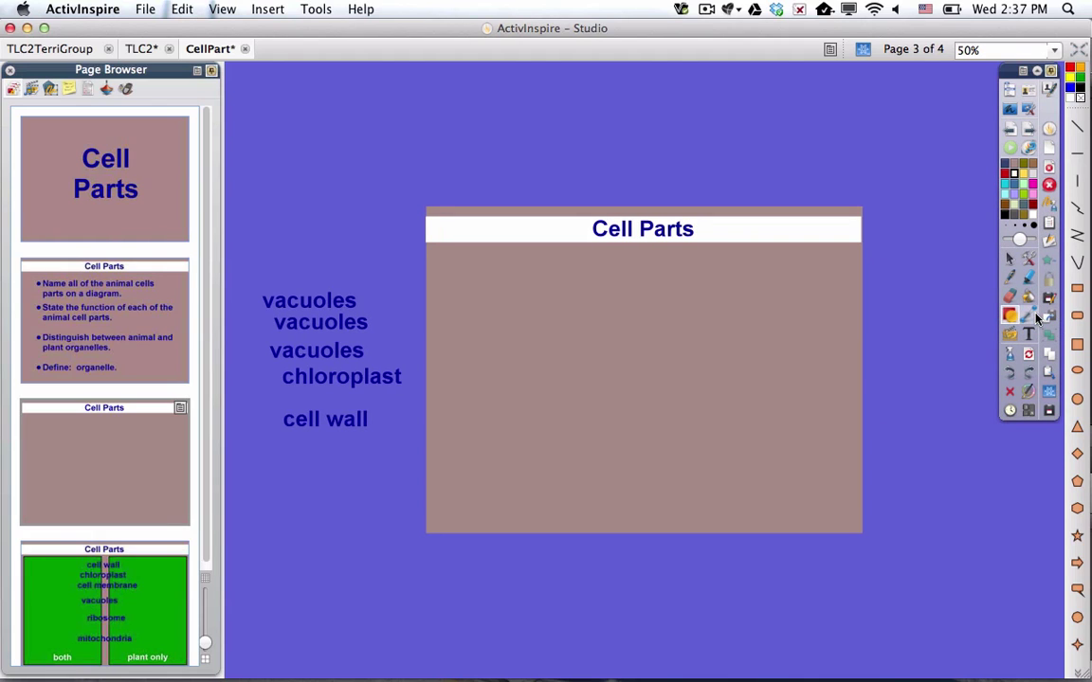
click(1077, 346)
click(1076, 97)
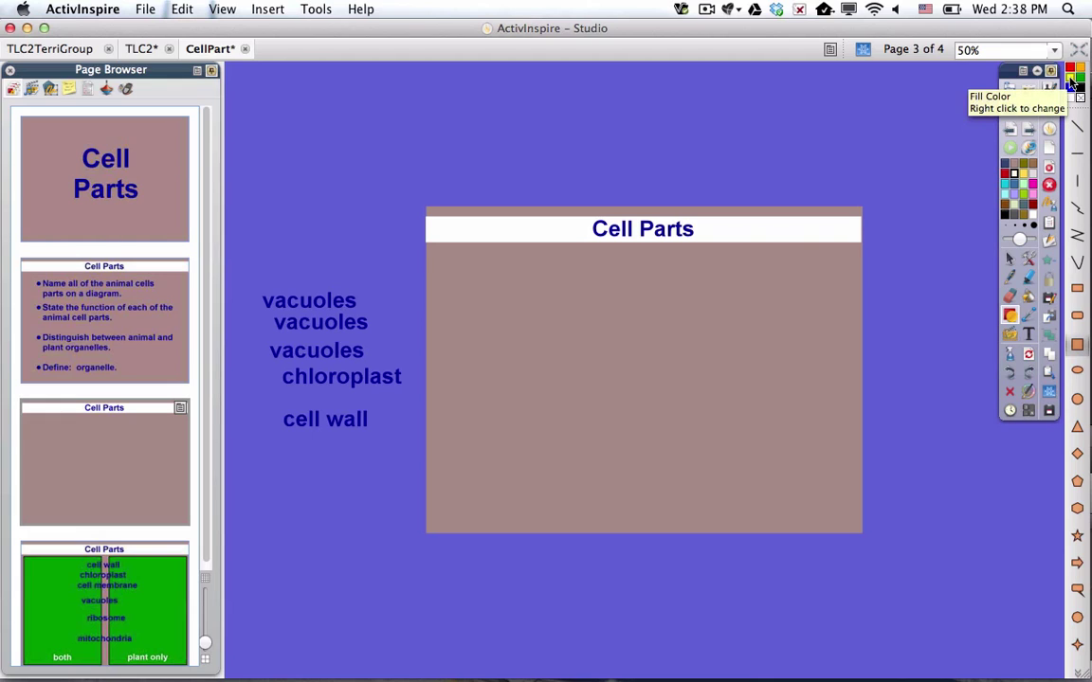
right_click(1072, 83)
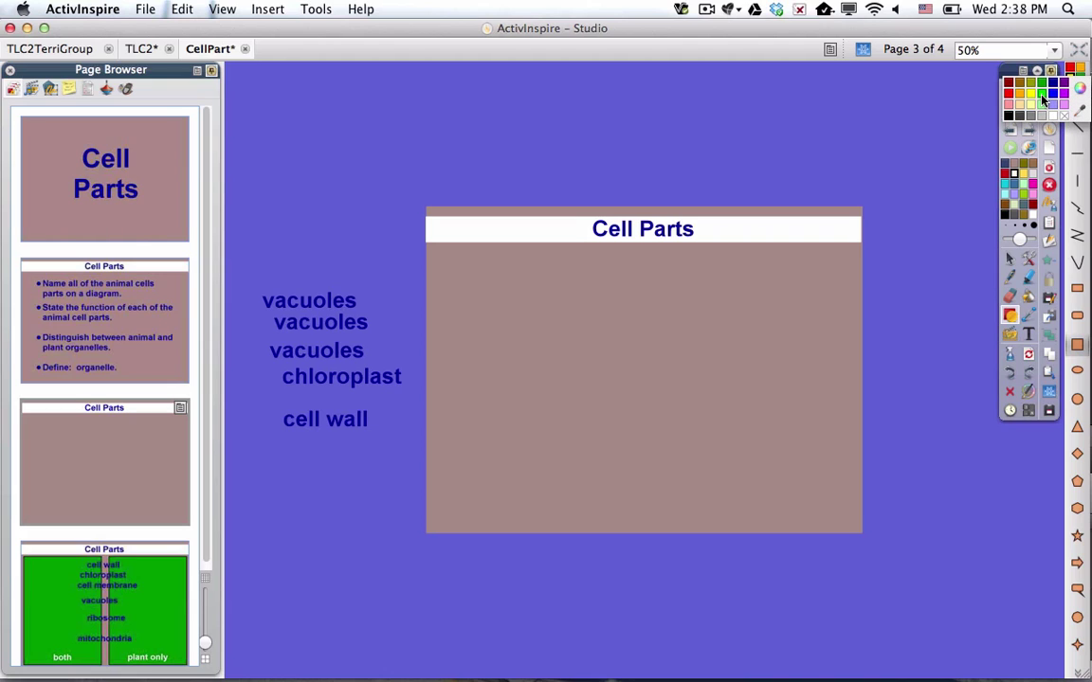
click(1041, 98)
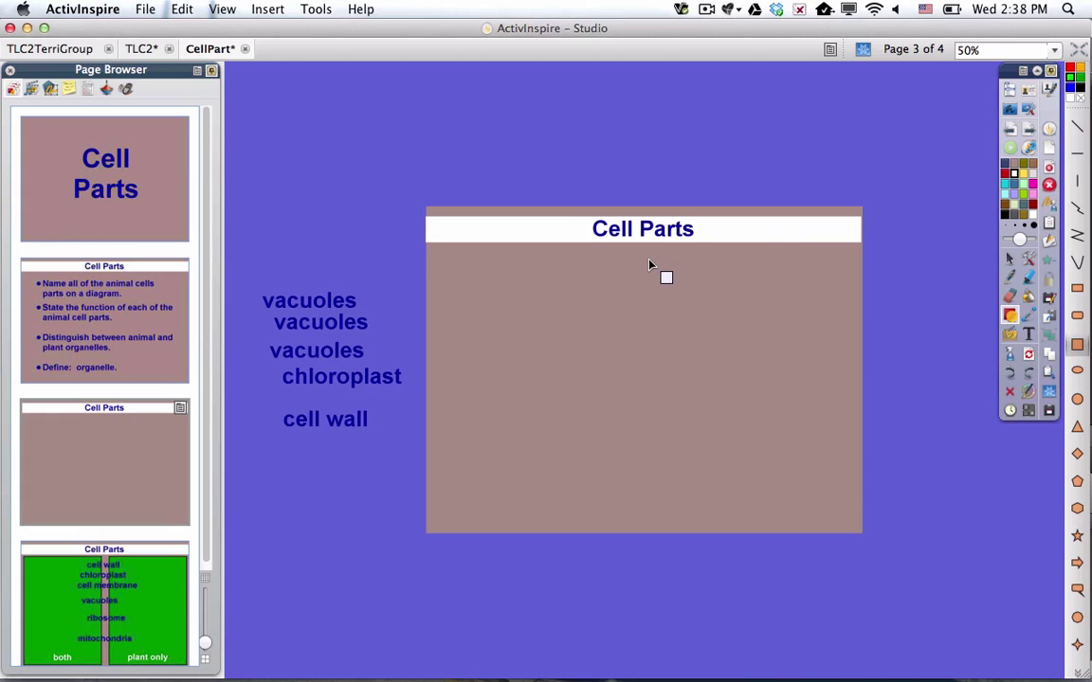
- Draw a green square with a thin outline on the right, replacing the thick-bordered first attempt
drag(648, 262, 754, 410)
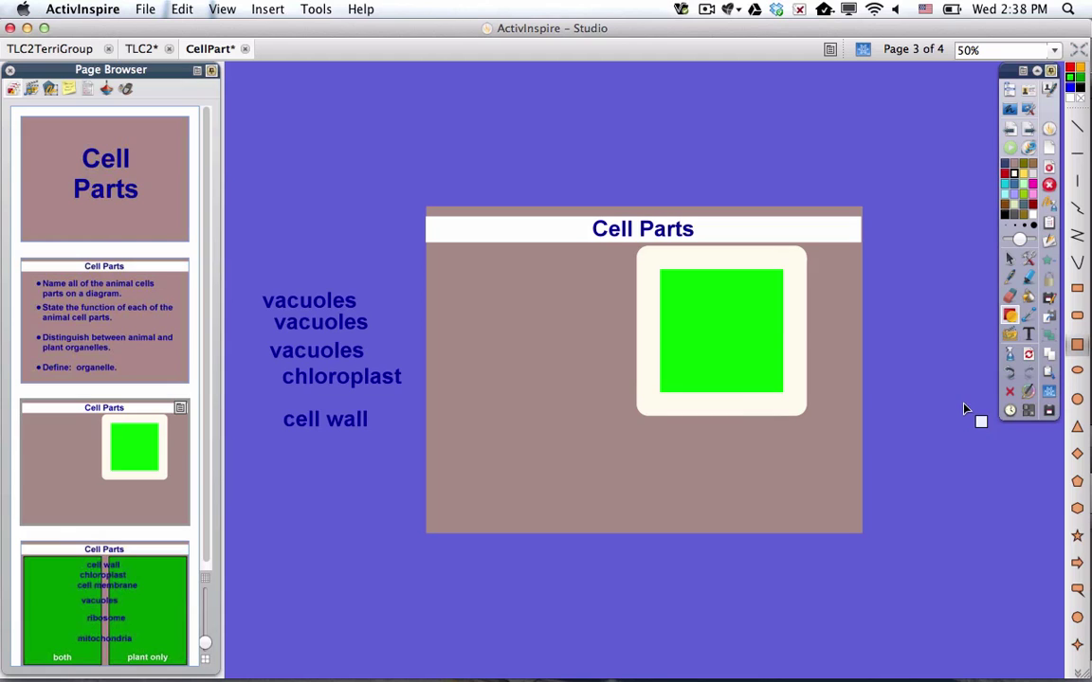
click(1009, 373)
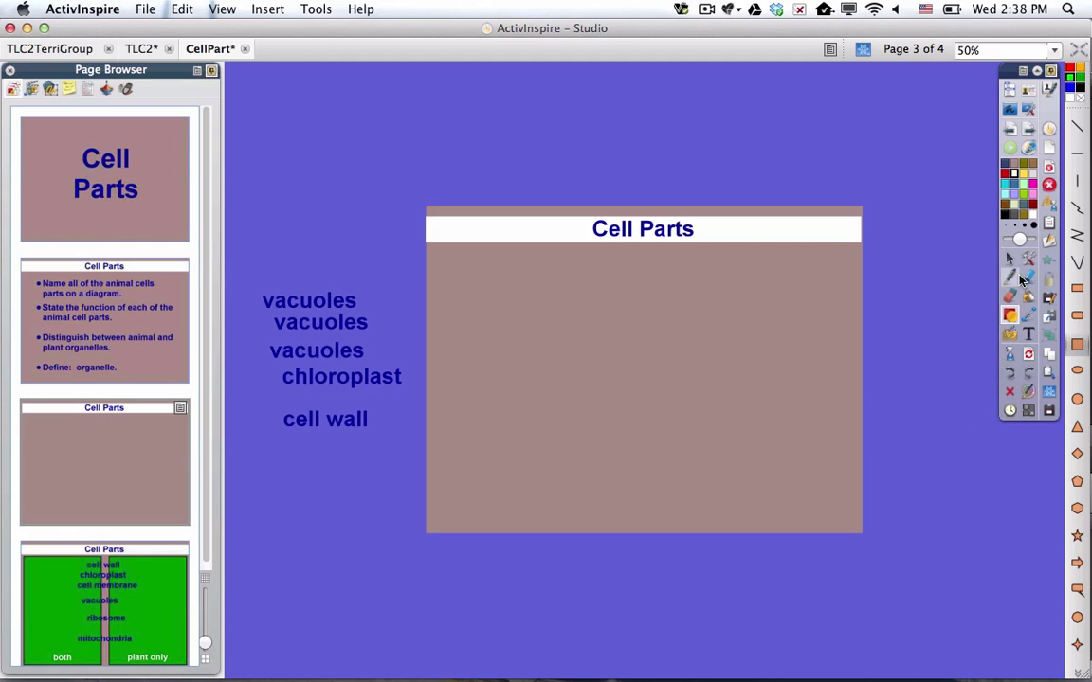
click(1024, 227)
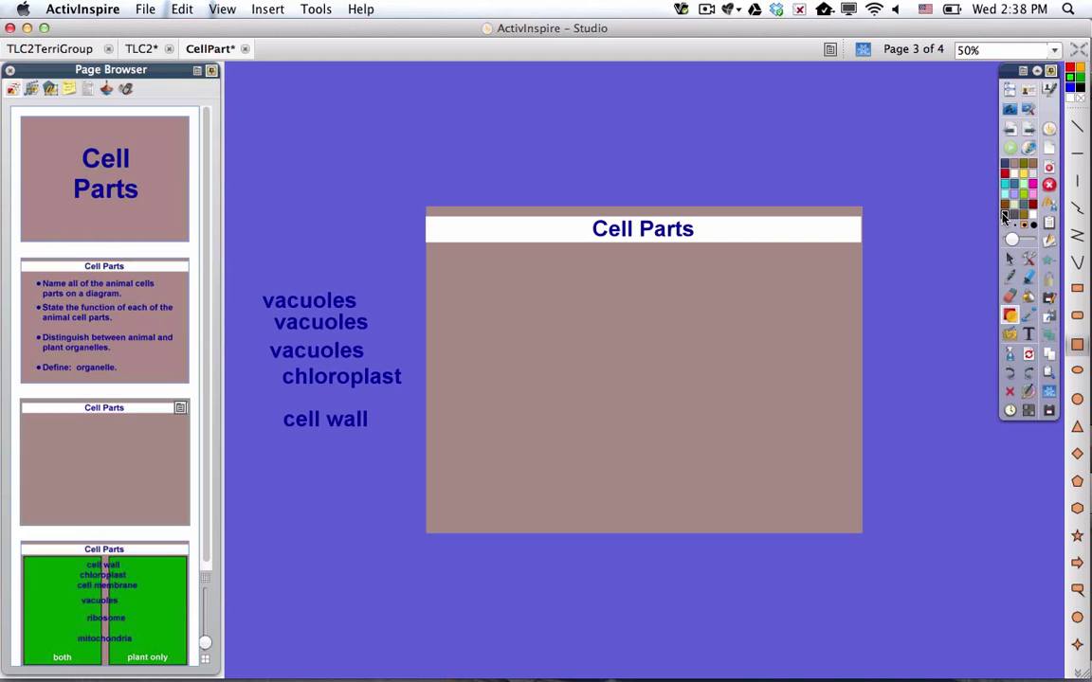
drag(649, 263, 709, 459)
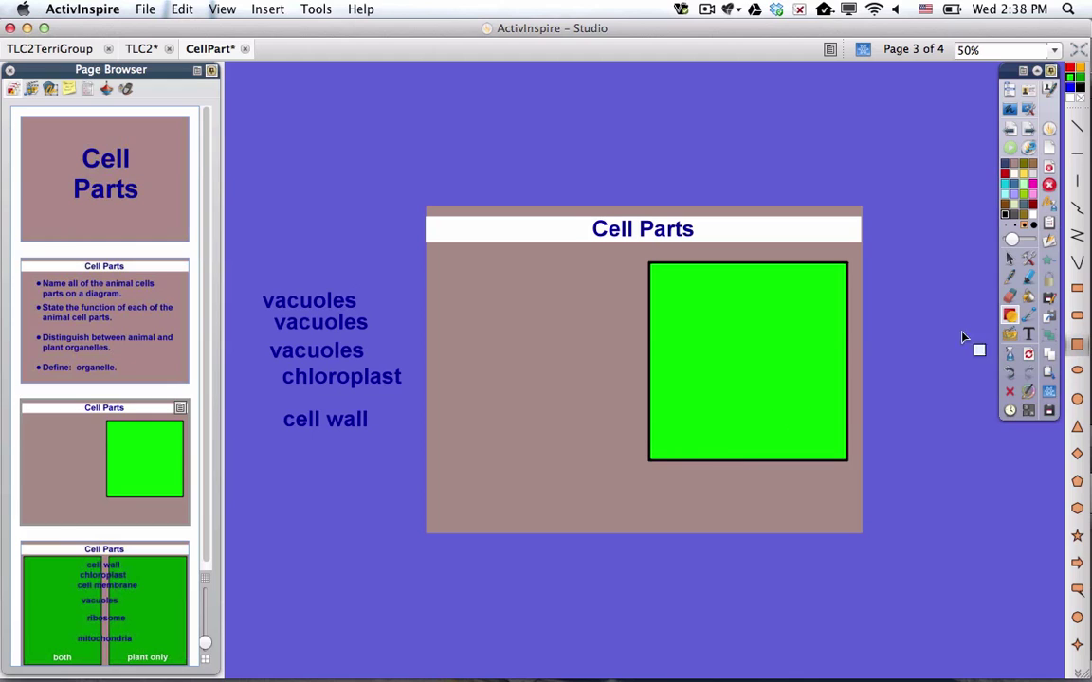
- Select the green square and stretch it down and sideways into a tall rectangle on the right half
click(1013, 259)
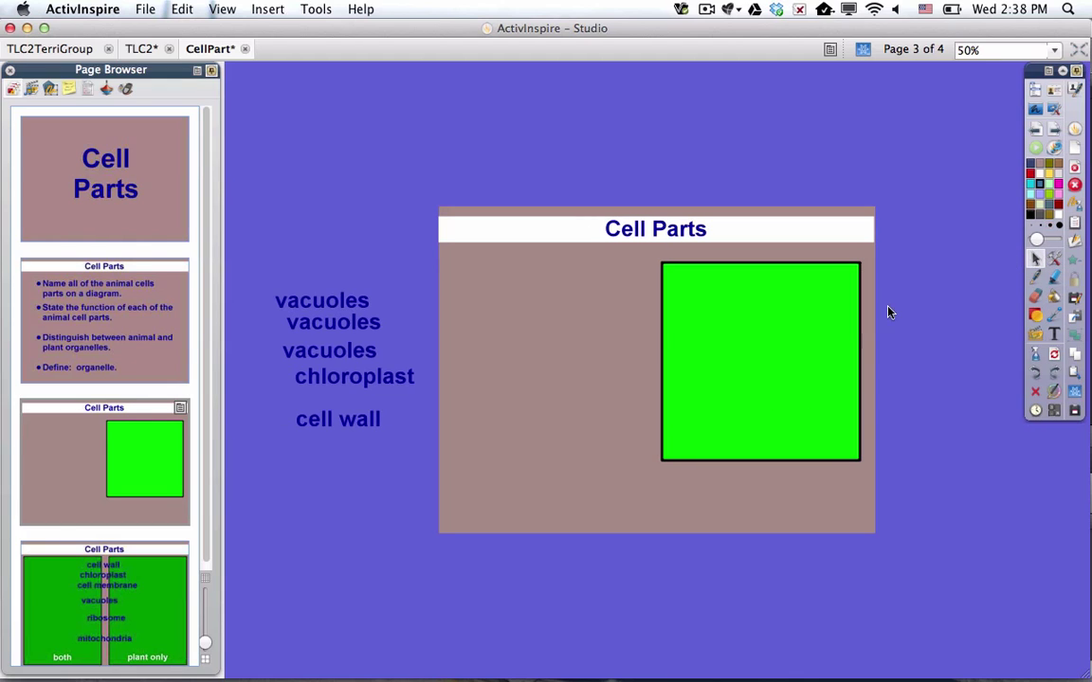
click(803, 360)
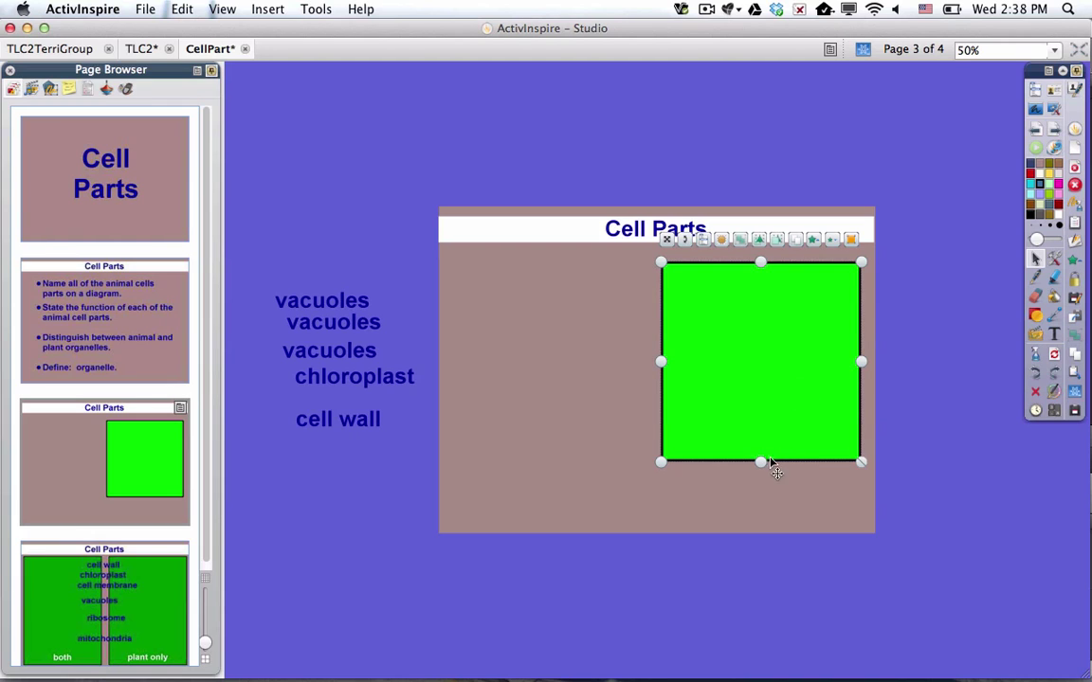
drag(761, 462, 762, 519)
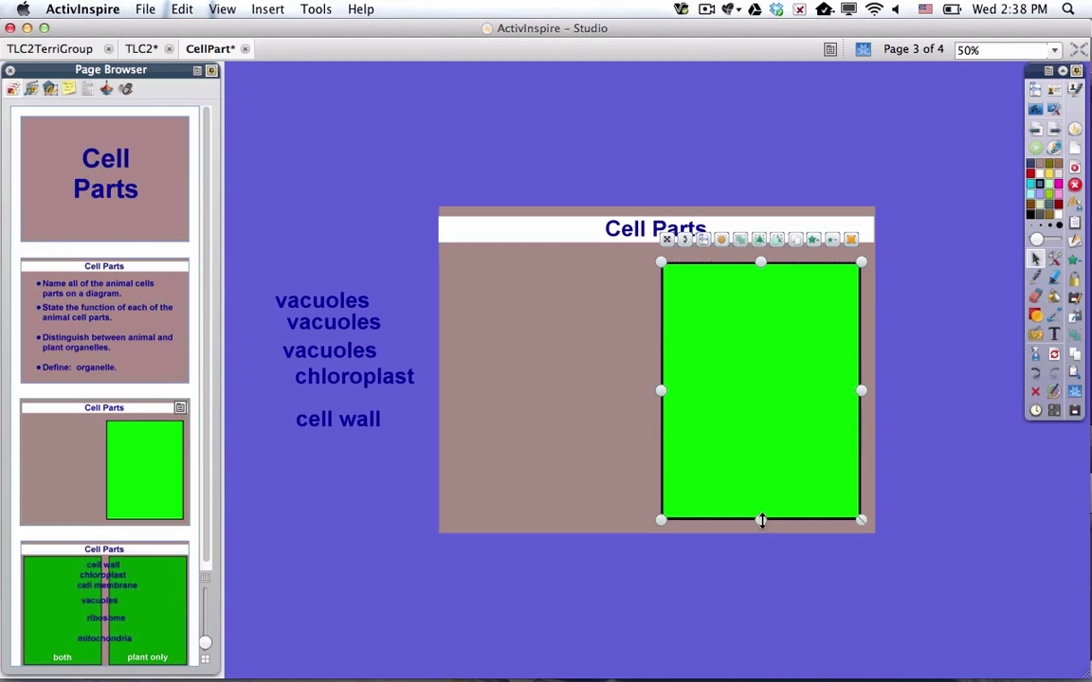
drag(860, 390, 818, 398)
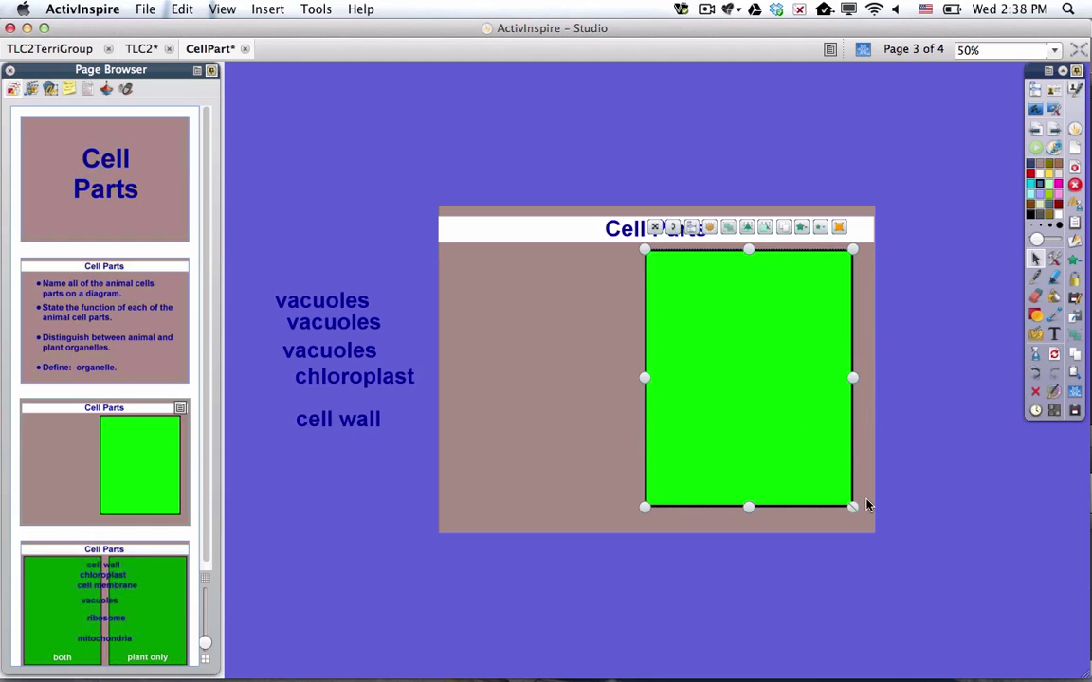
drag(792, 454, 800, 468)
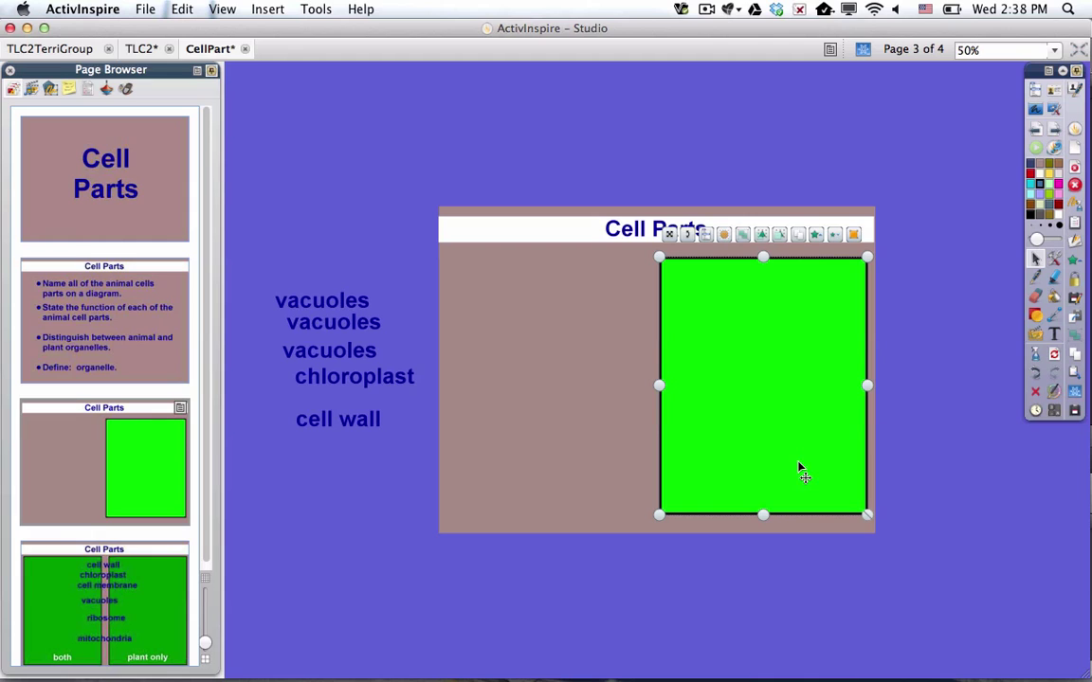
- Duplicate the green rectangle and place the copy on the left half of the page
click(798, 237)
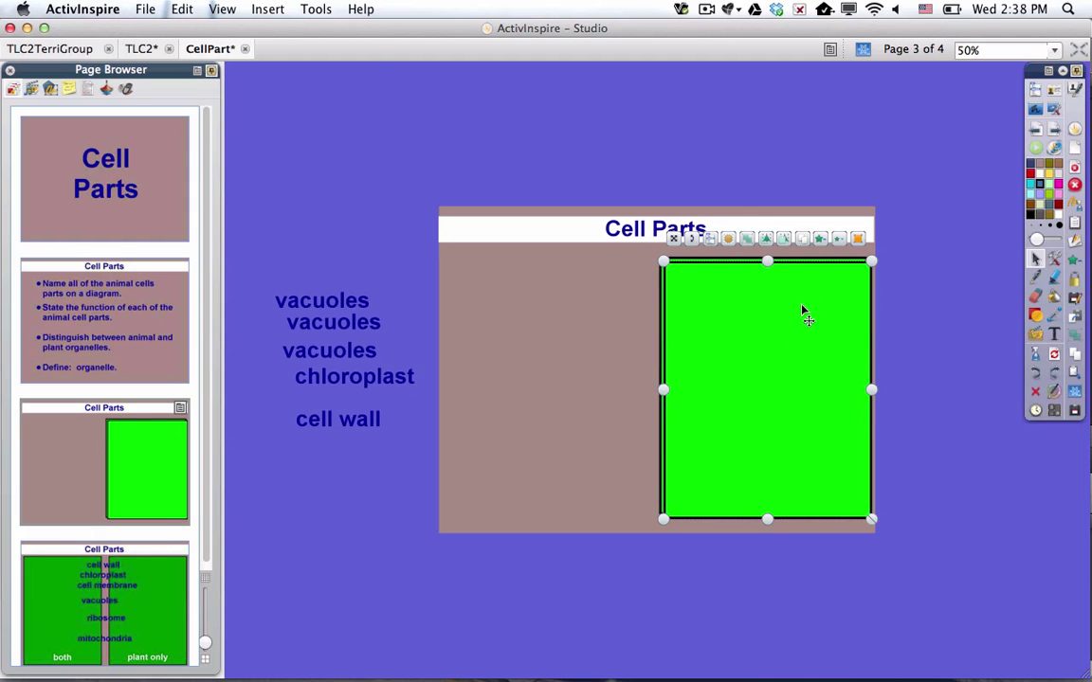
drag(803, 312, 582, 321)
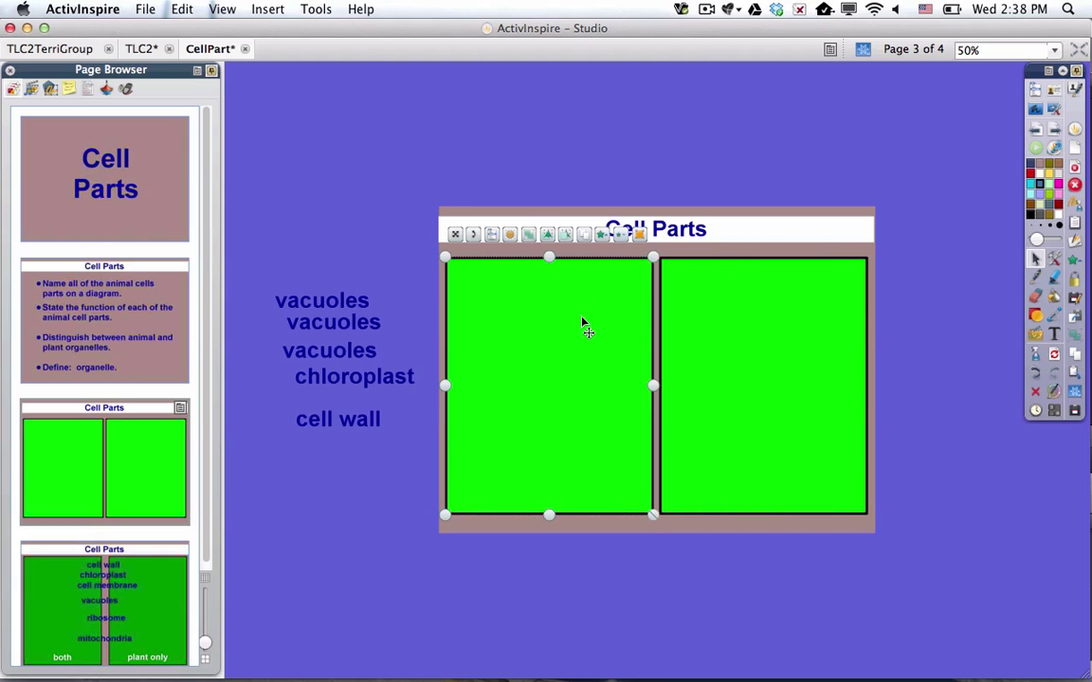
click(750, 354)
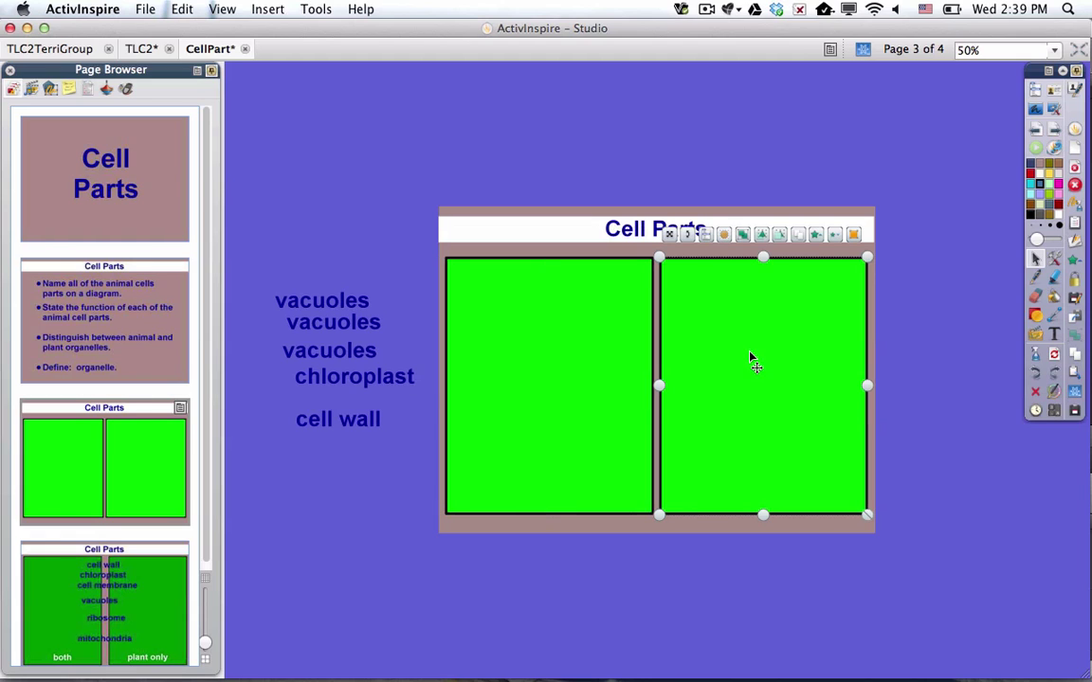
click(705, 236)
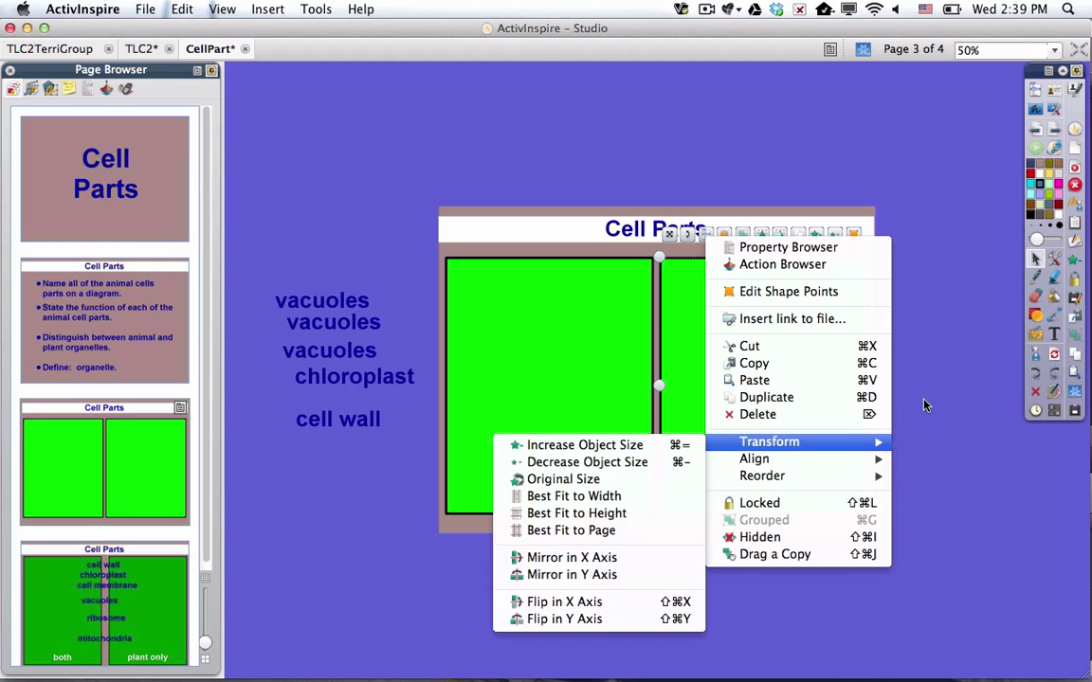
click(921, 402)
click(908, 396)
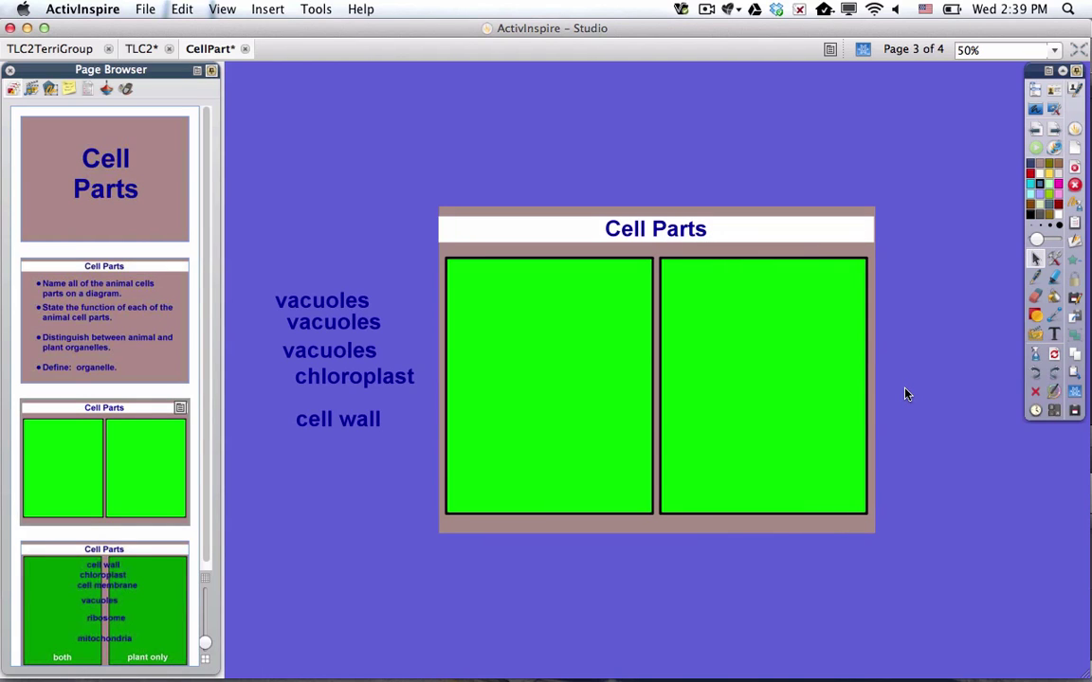
- Marquee-select both green boxes and set them to Locked from the object menu
drag(905, 390, 600, 424)
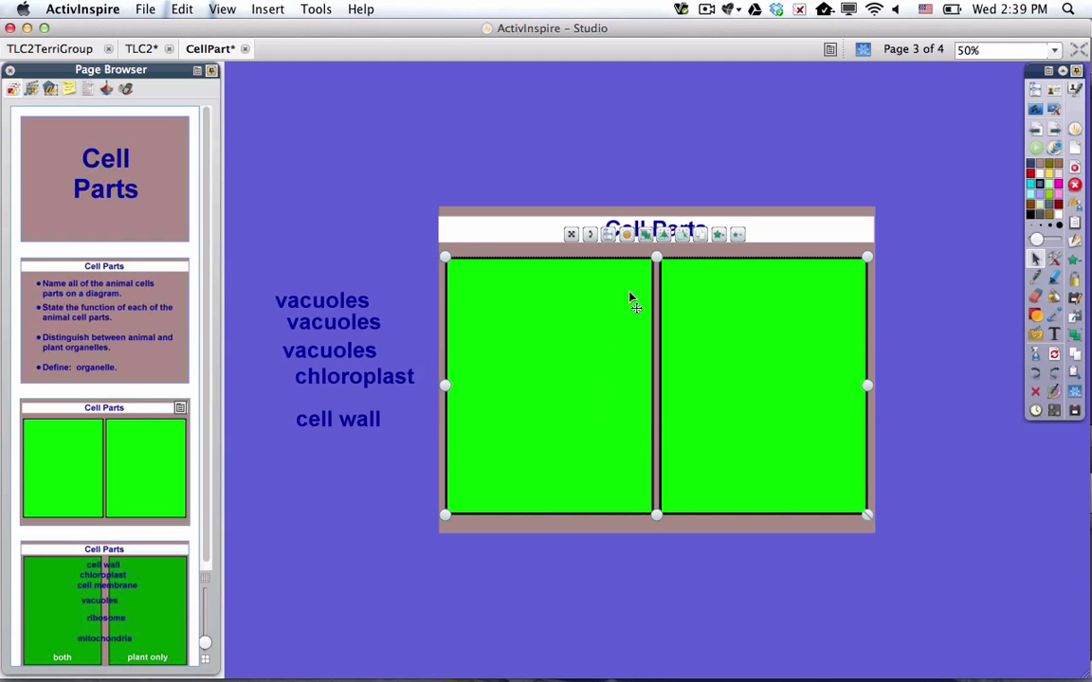
click(610, 236)
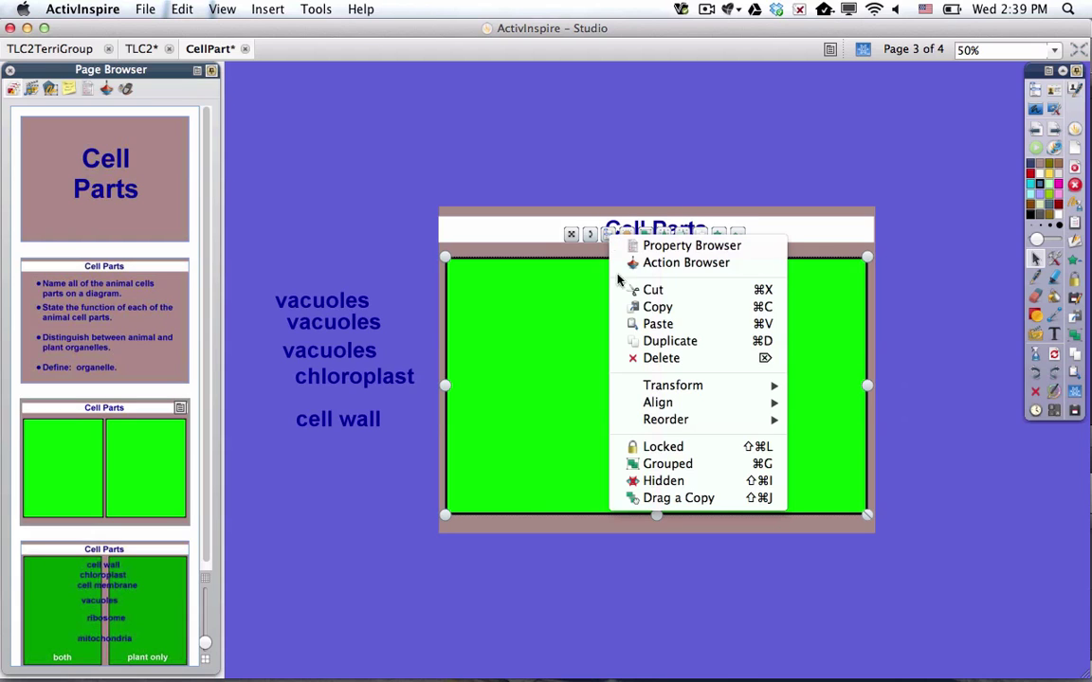
click(660, 446)
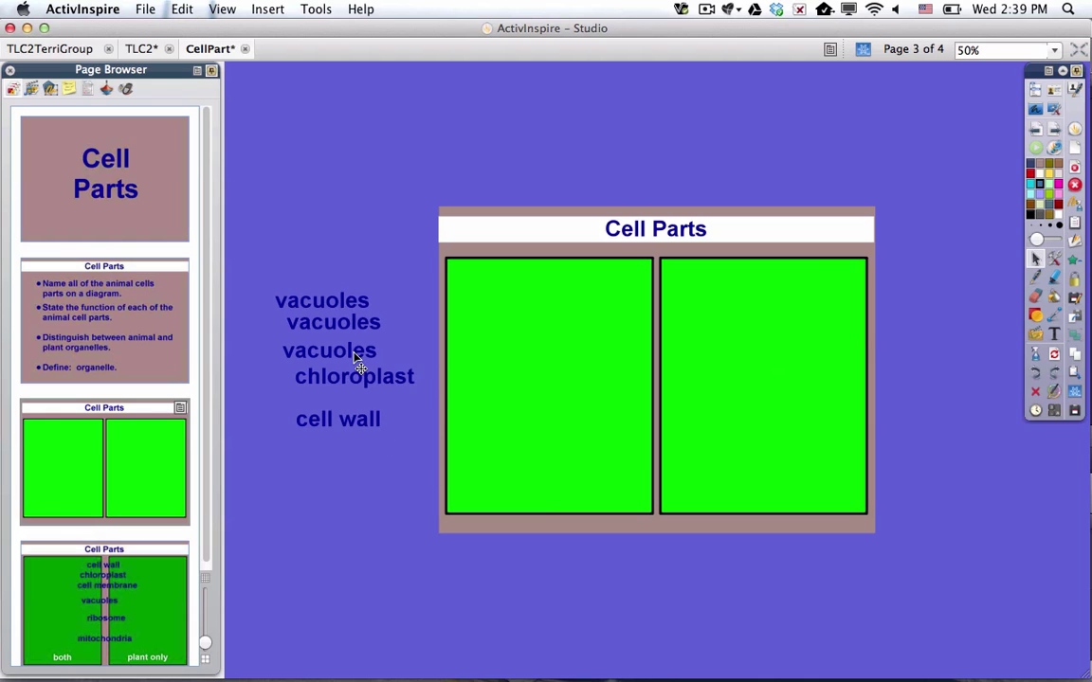
- Move a vacuoles label into the bottom of the left green box and make its text white
drag(361, 364, 439, 424)
mouse_move(353, 351)
mouse_down()
mouse_move(362, 342)
mouse_move(379, 350)
mouse_move(369, 353)
mouse_up()
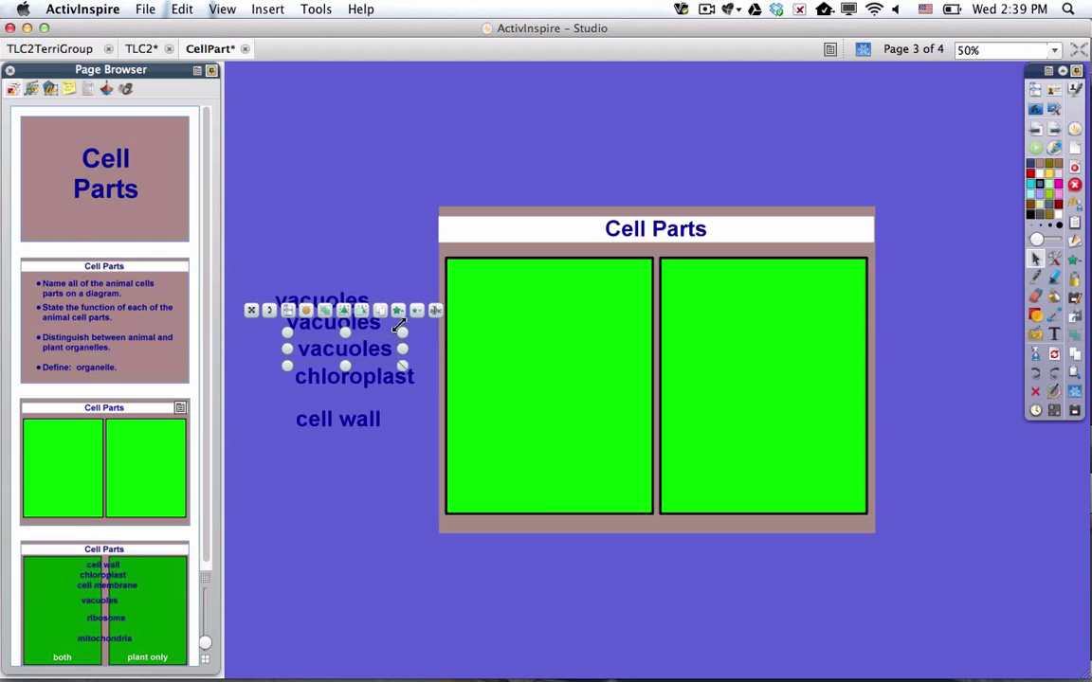
drag(381, 328, 570, 488)
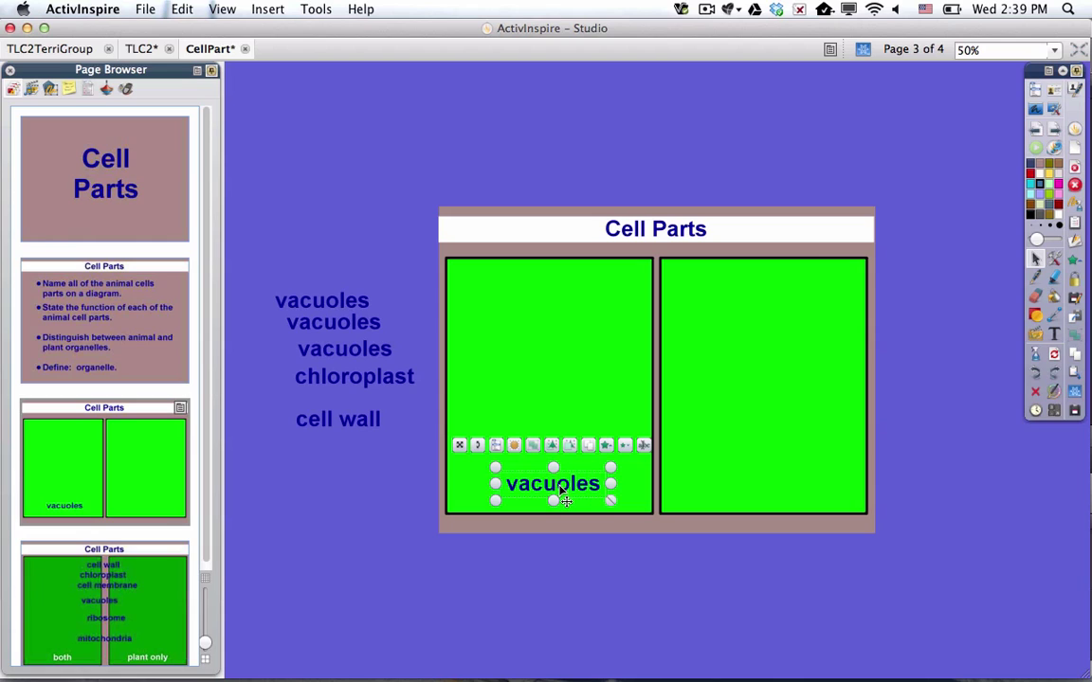
double_click(564, 499)
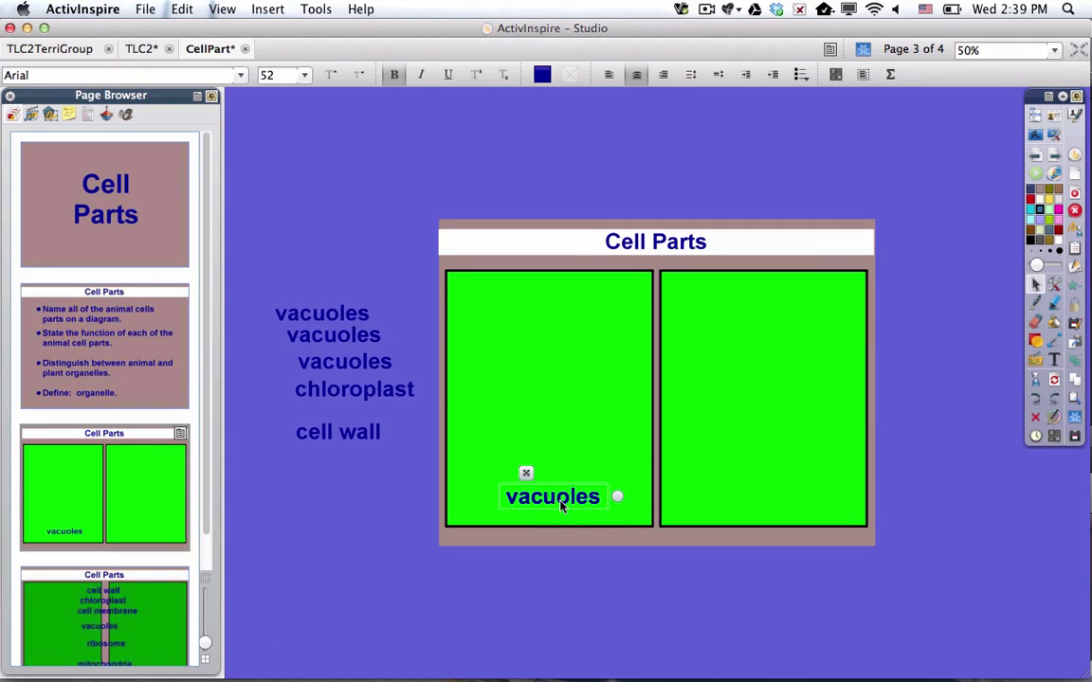
double_click(561, 502)
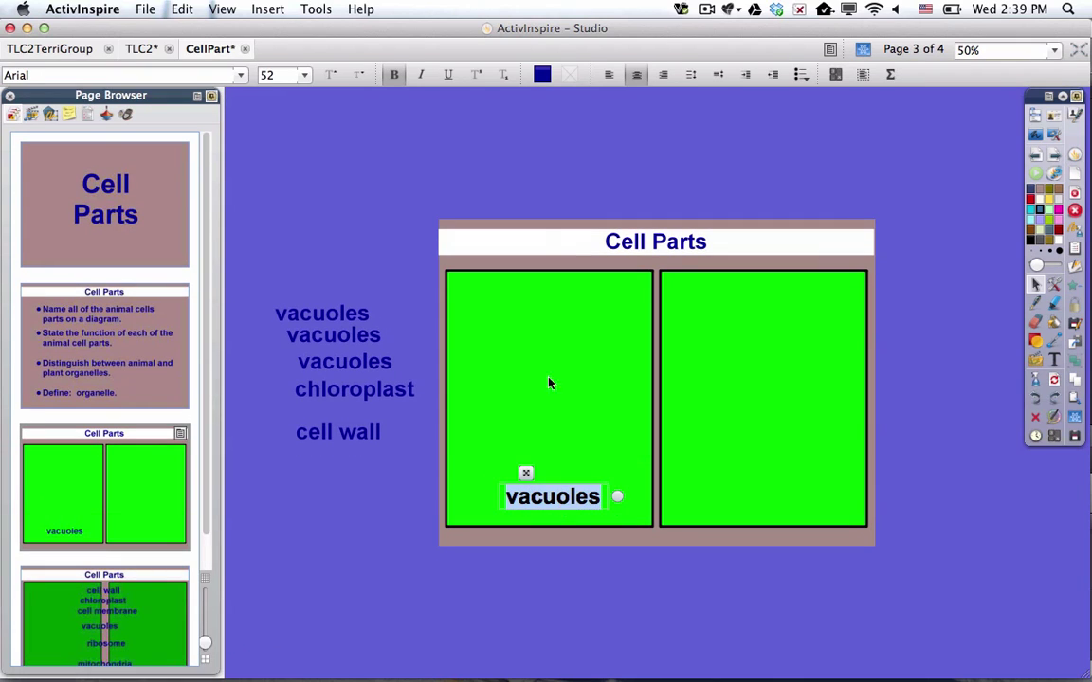
click(542, 74)
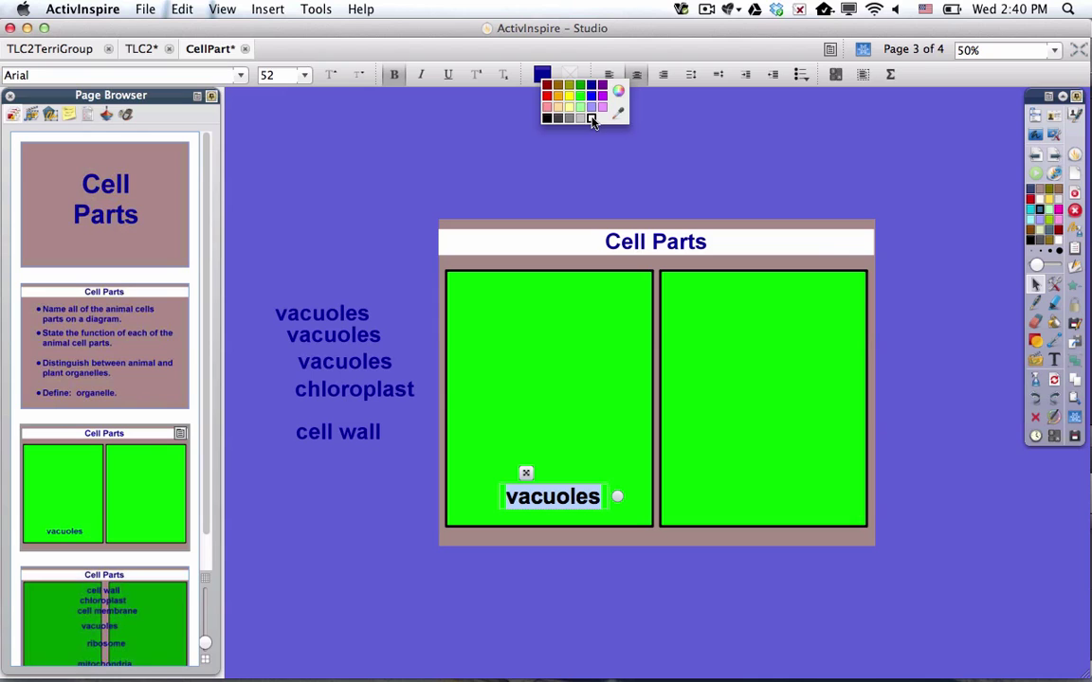
click(591, 117)
click(569, 455)
- Lower the white label slightly in the left box and change its text to 'both'
click(561, 489)
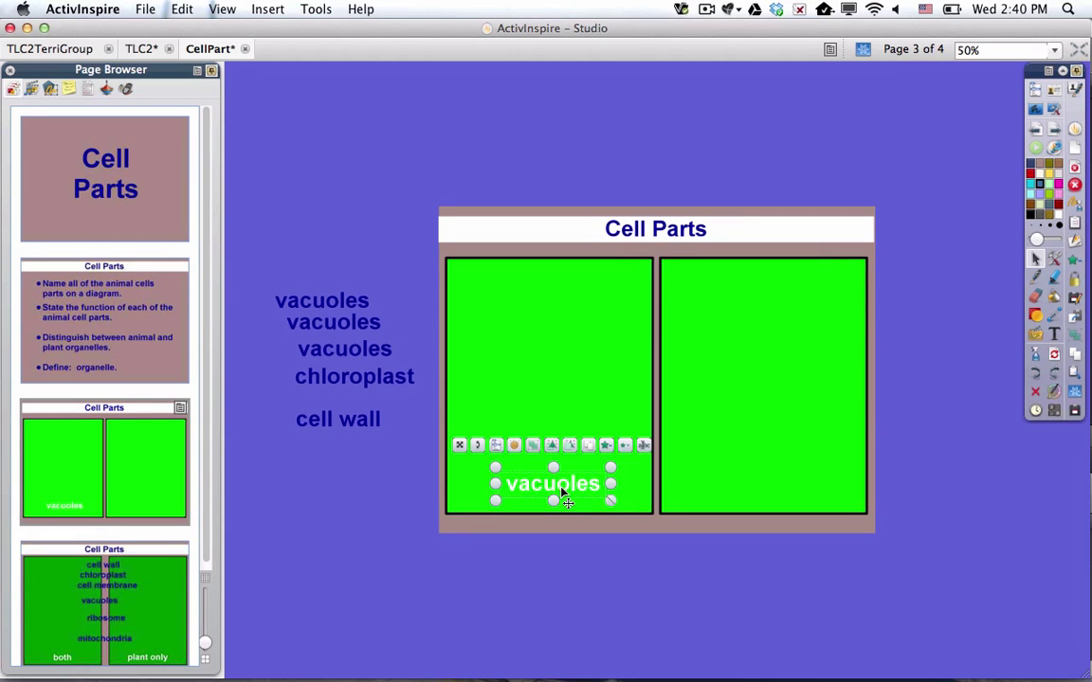
drag(561, 492, 561, 501)
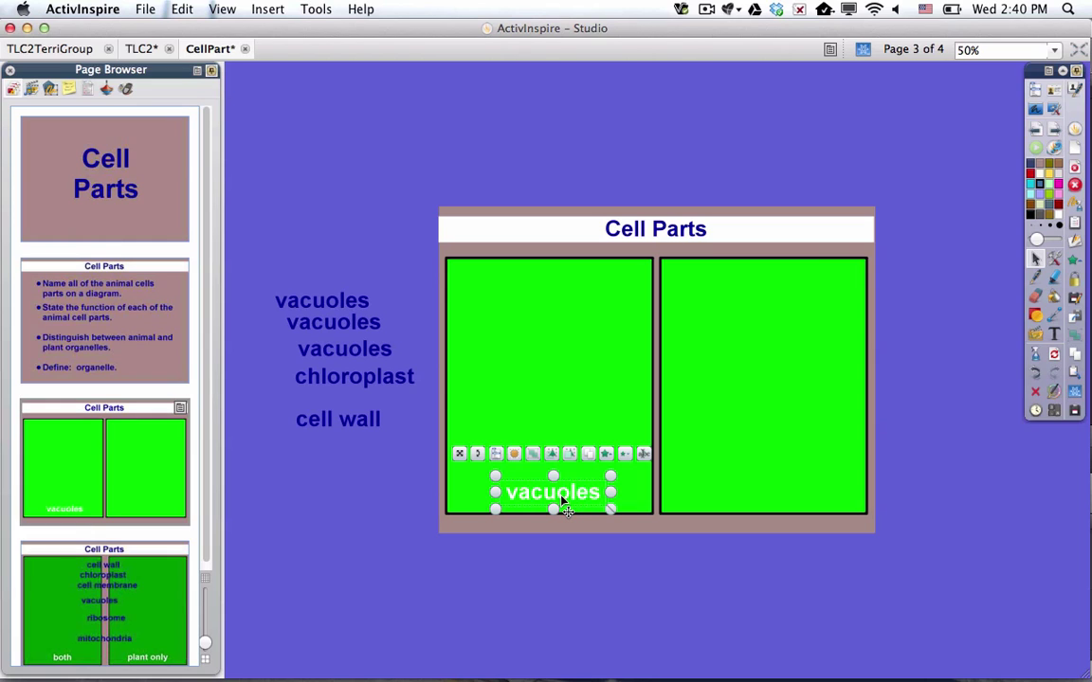
double_click(559, 506)
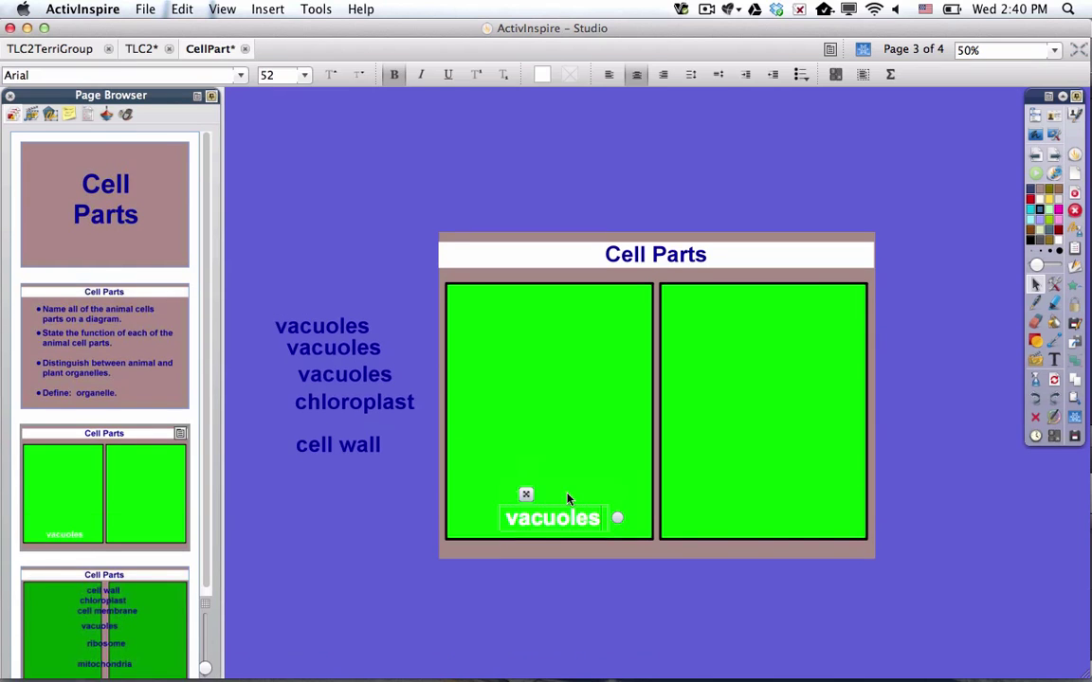
double_click(559, 507)
text(both)
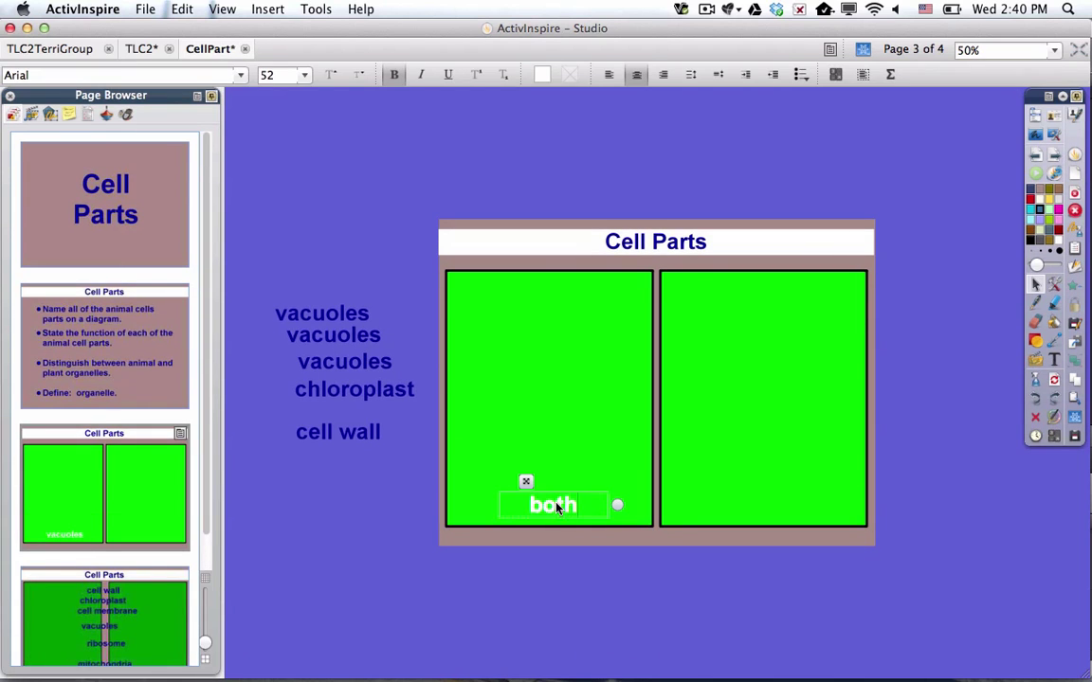
click(573, 456)
- Copy the 'both' label into the right box and retype it as 'plant only'
click(557, 507)
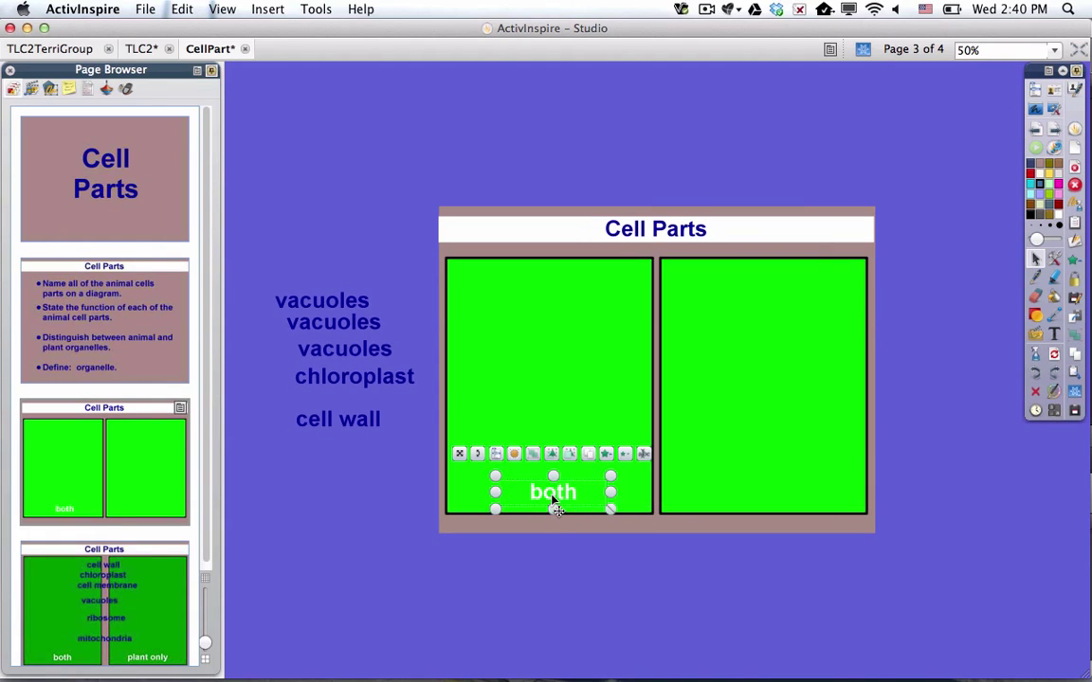
drag(589, 456, 749, 500)
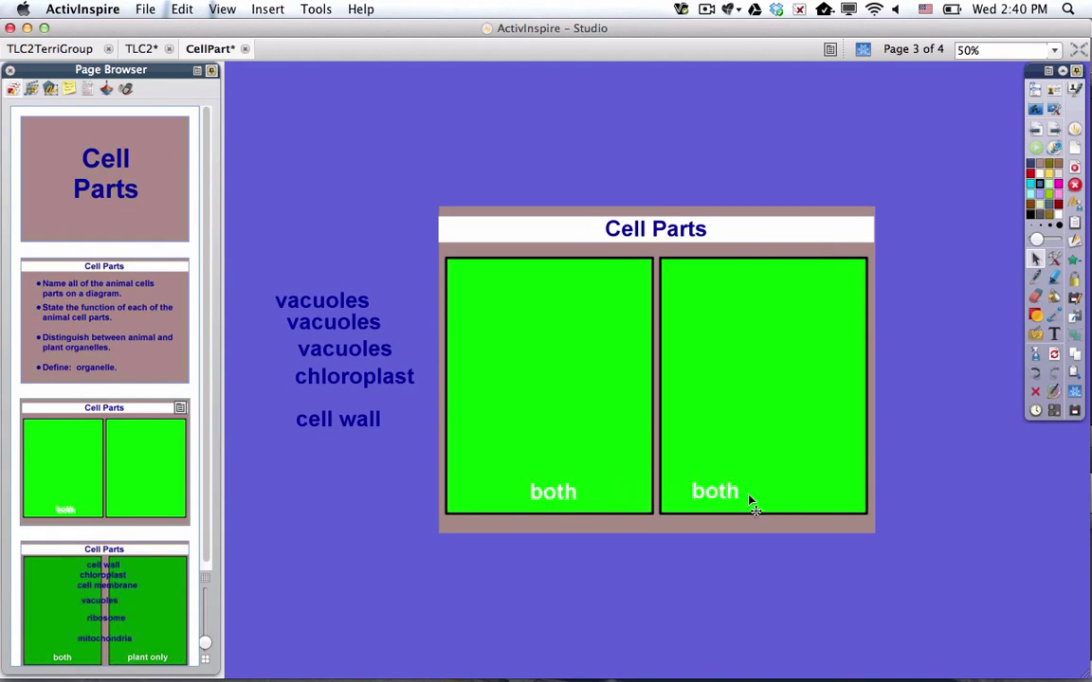
click(781, 502)
double_click(779, 504)
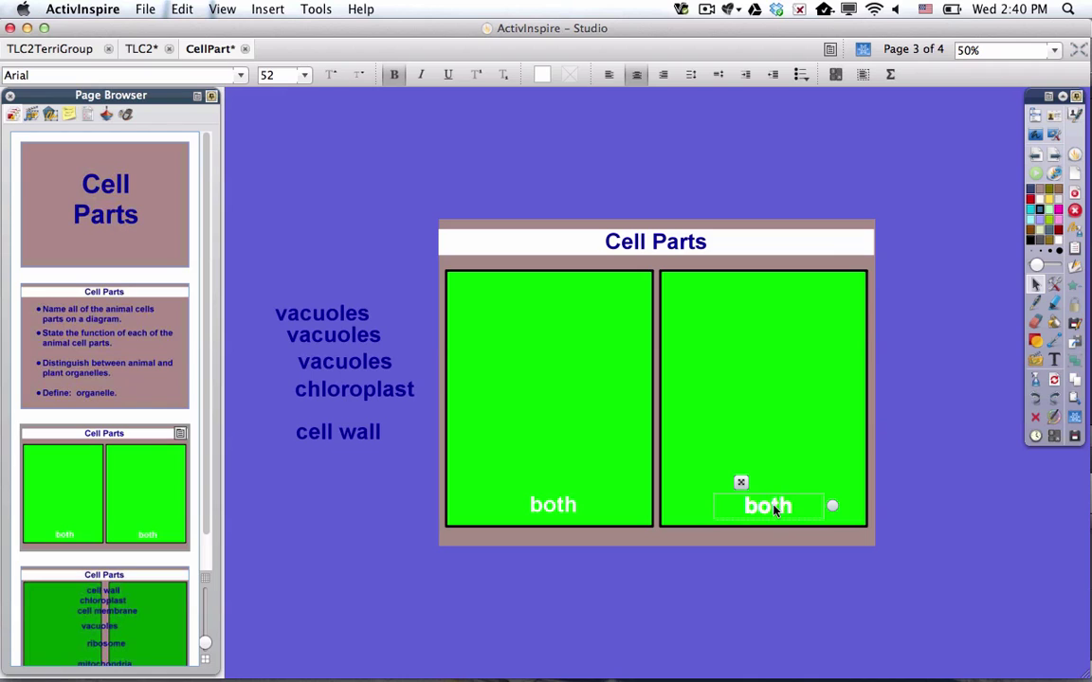
double_click(776, 509)
text(plant only)
- Finish the 'plant only' label and drag the vacuoles labels toward the left box, back into view
click(706, 440)
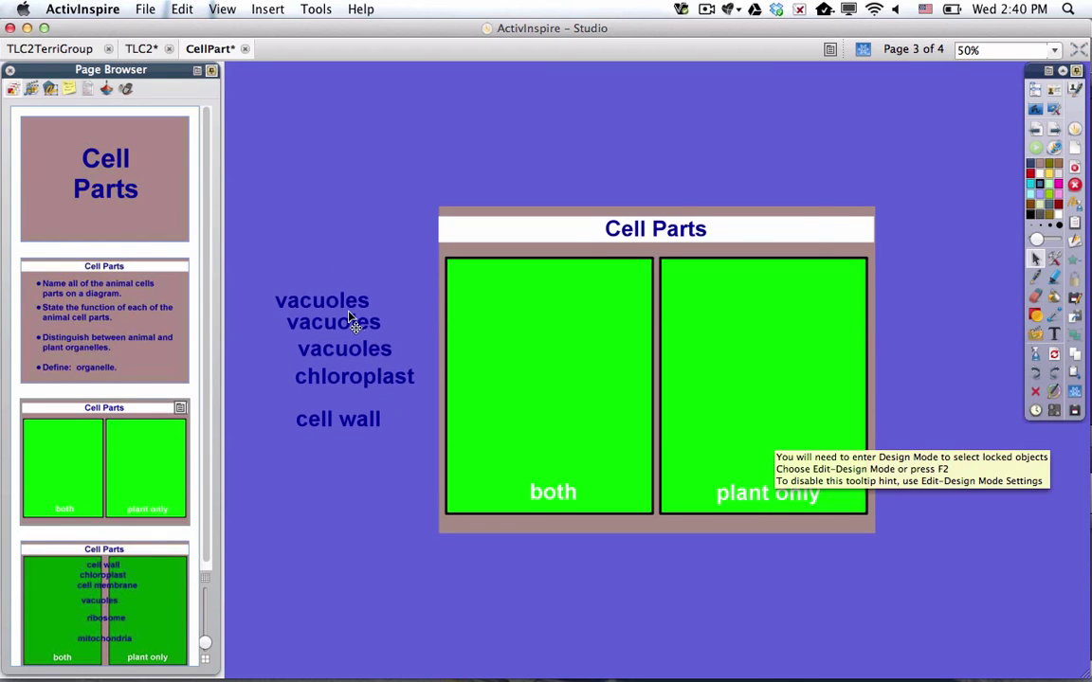
drag(351, 308, 480, 318)
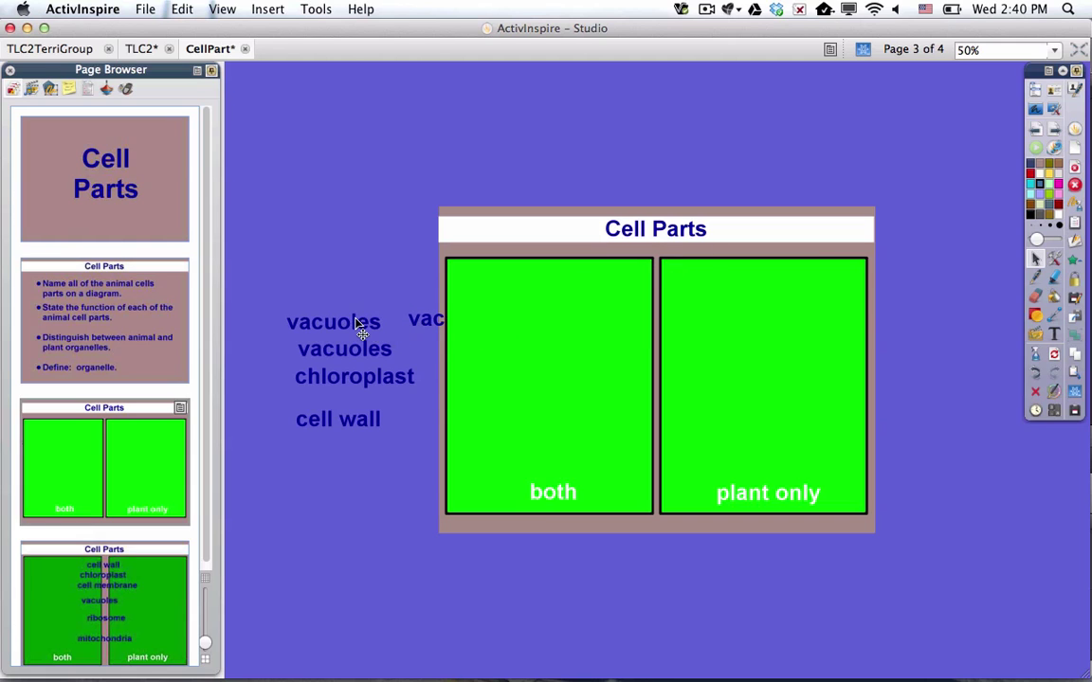
drag(361, 327, 404, 289)
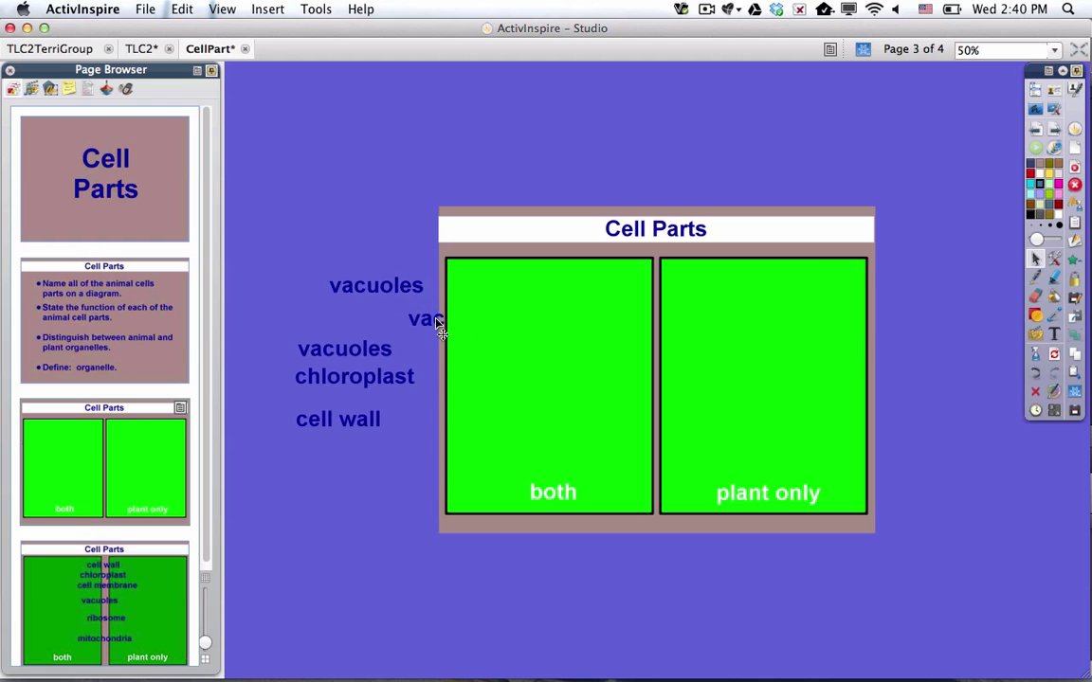
drag(439, 325, 332, 370)
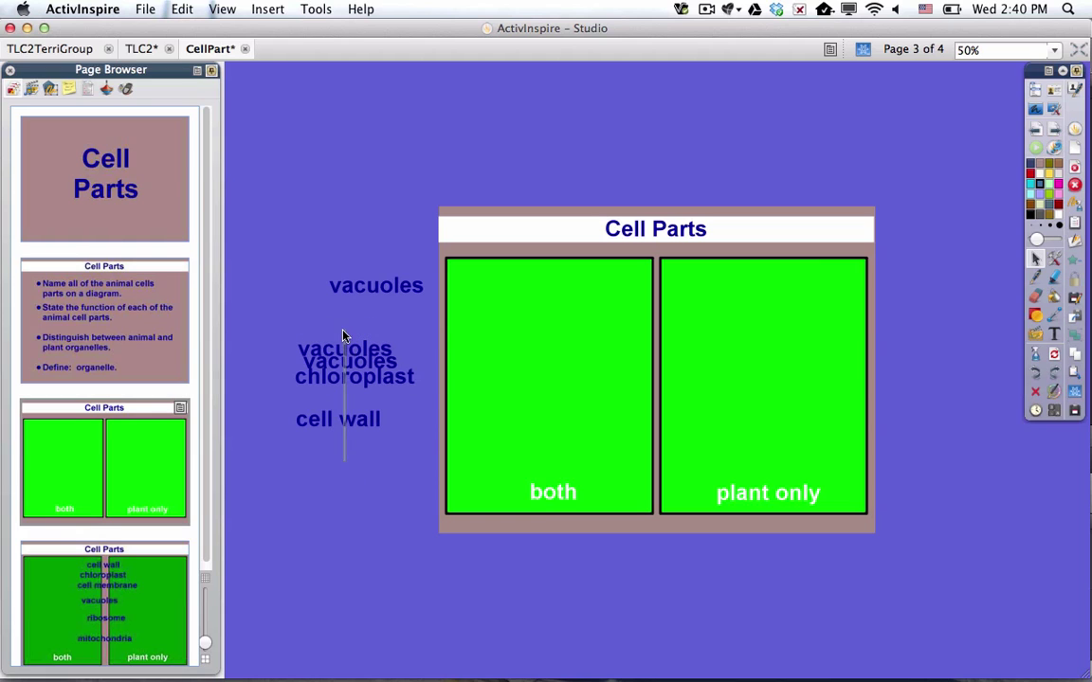
- Delete the leftover stack of extra labels and move the last vacuoles label beside the left box
click(345, 336)
key(Delete)
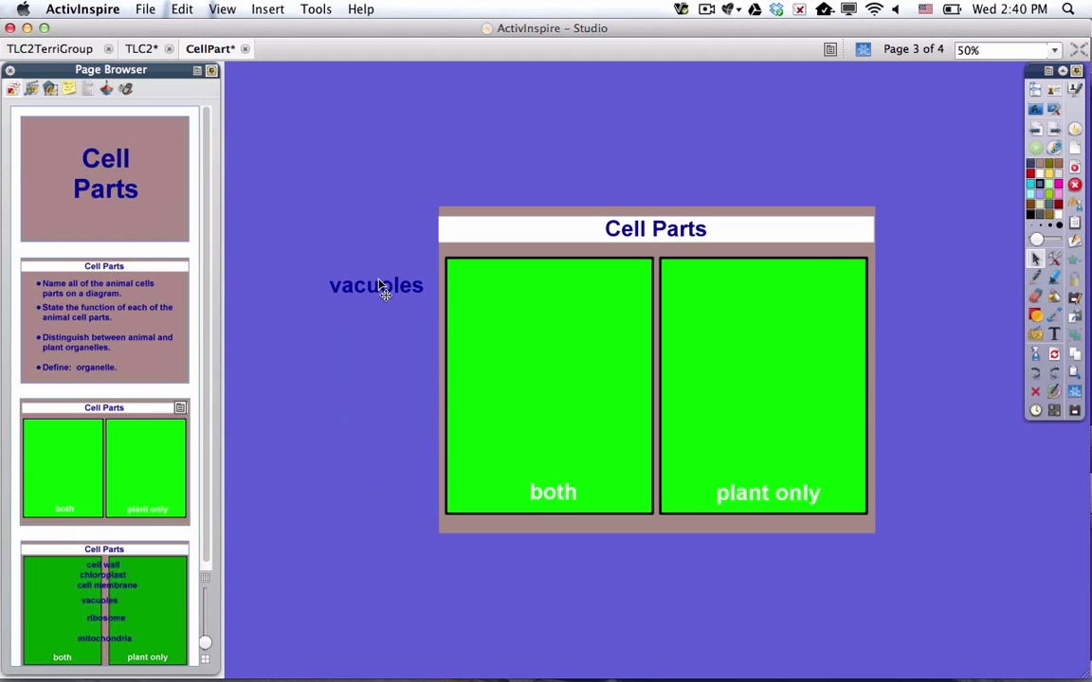
drag(383, 286, 447, 351)
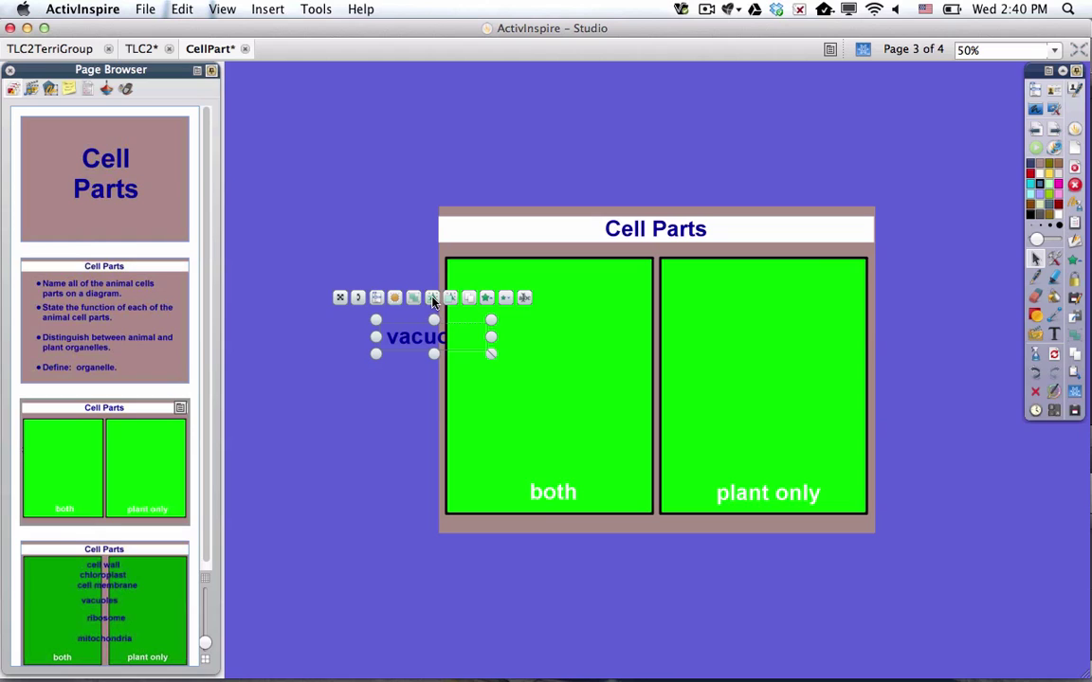
- Bring the vacuoles label to front, duplicate it twice, and stack all three on the box divider
click(432, 299)
drag(434, 347, 695, 437)
click(520, 285)
click(562, 348)
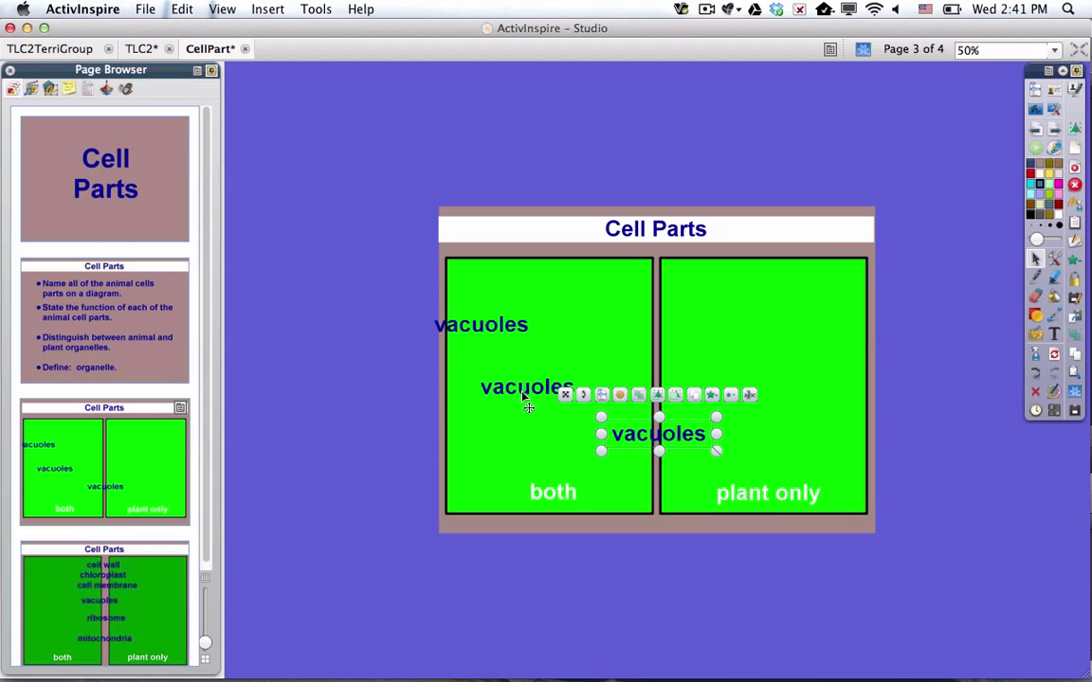
drag(528, 406, 660, 416)
drag(516, 331, 690, 374)
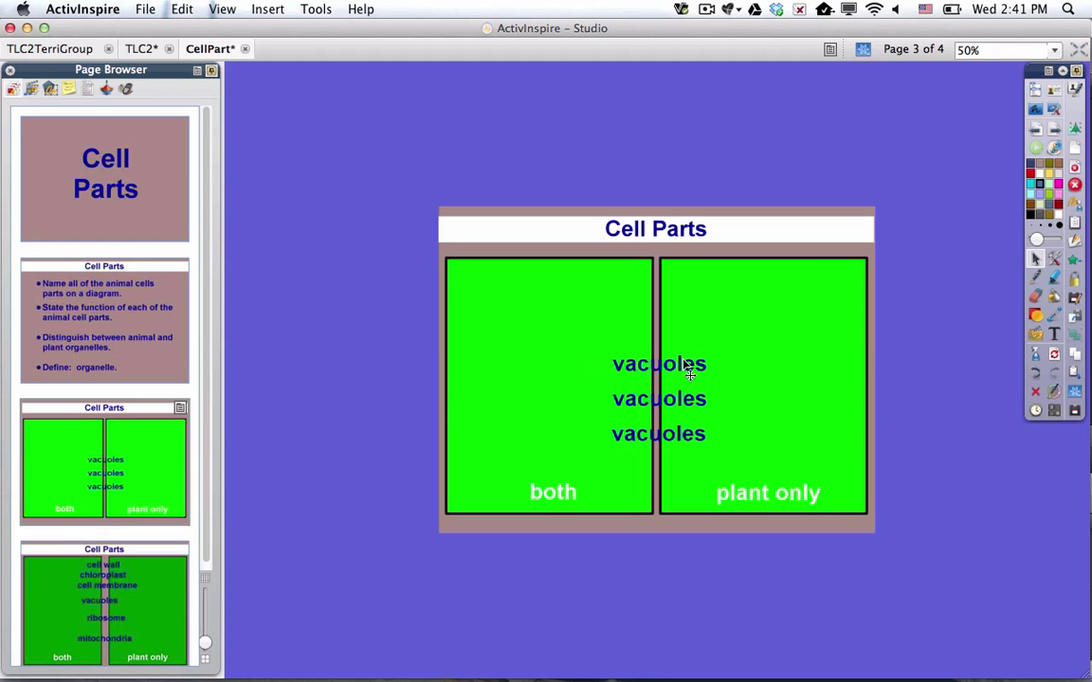